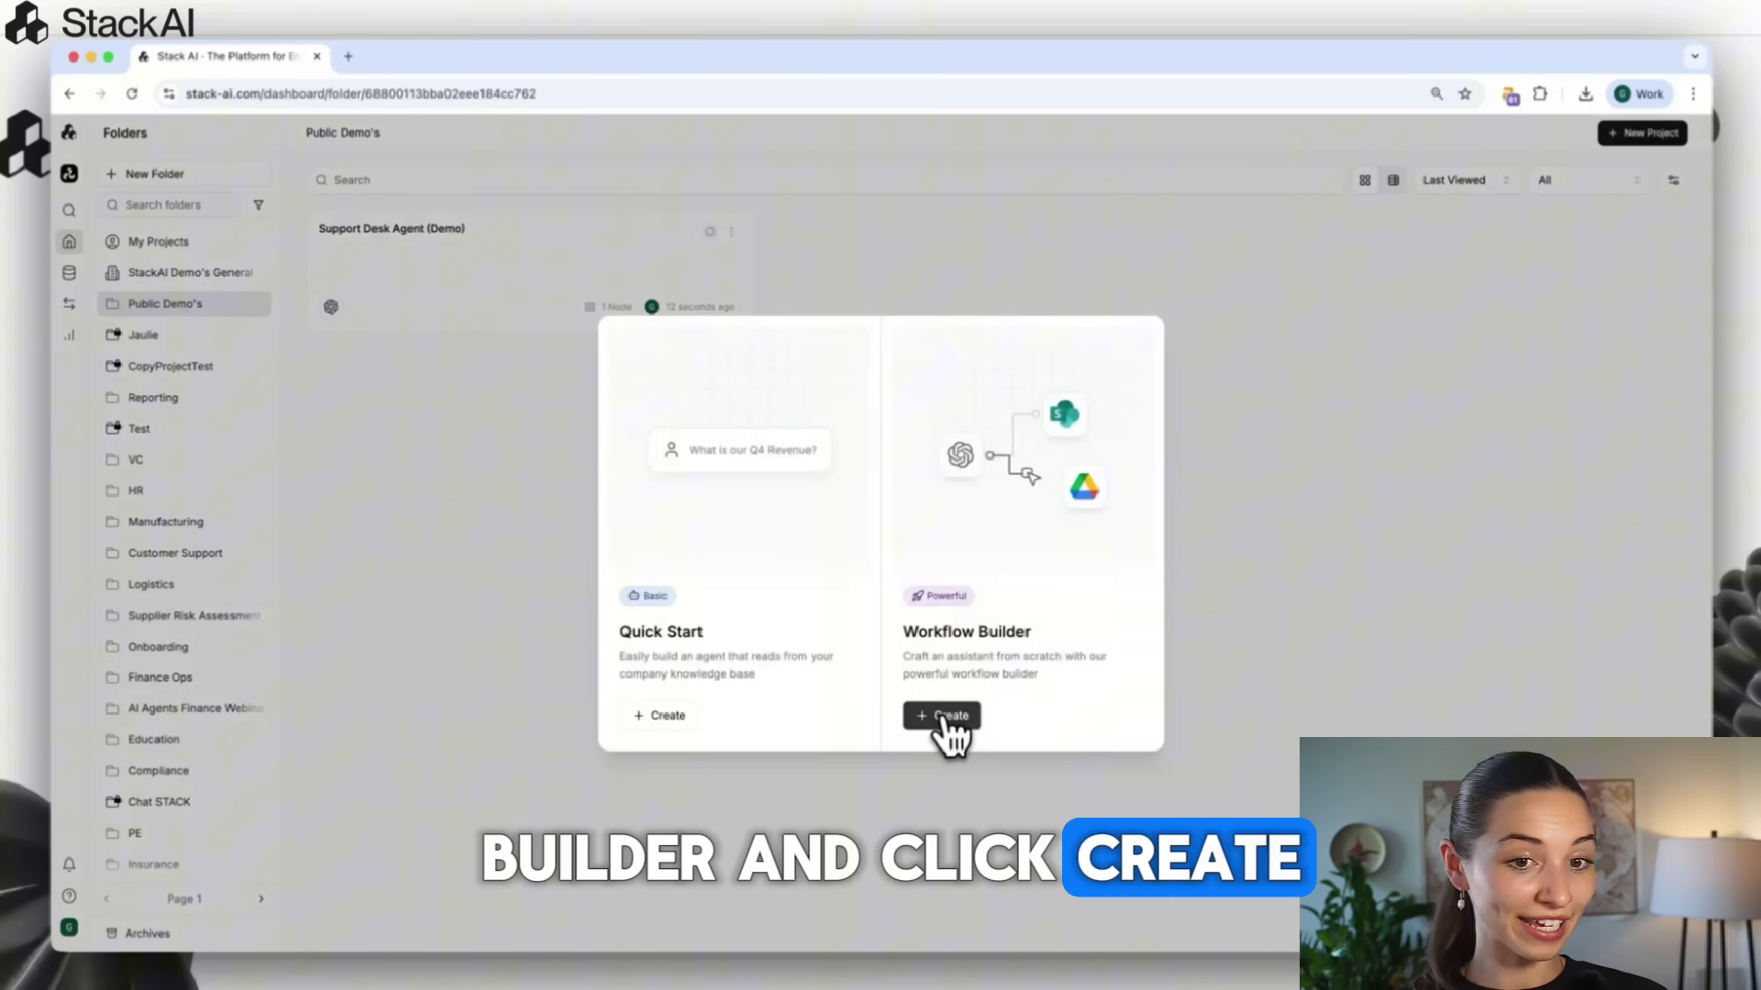
# Step: Create a new project from the Support Desk Agent workflow template
pyautogui.click(948, 719)
pyautogui.write('S')
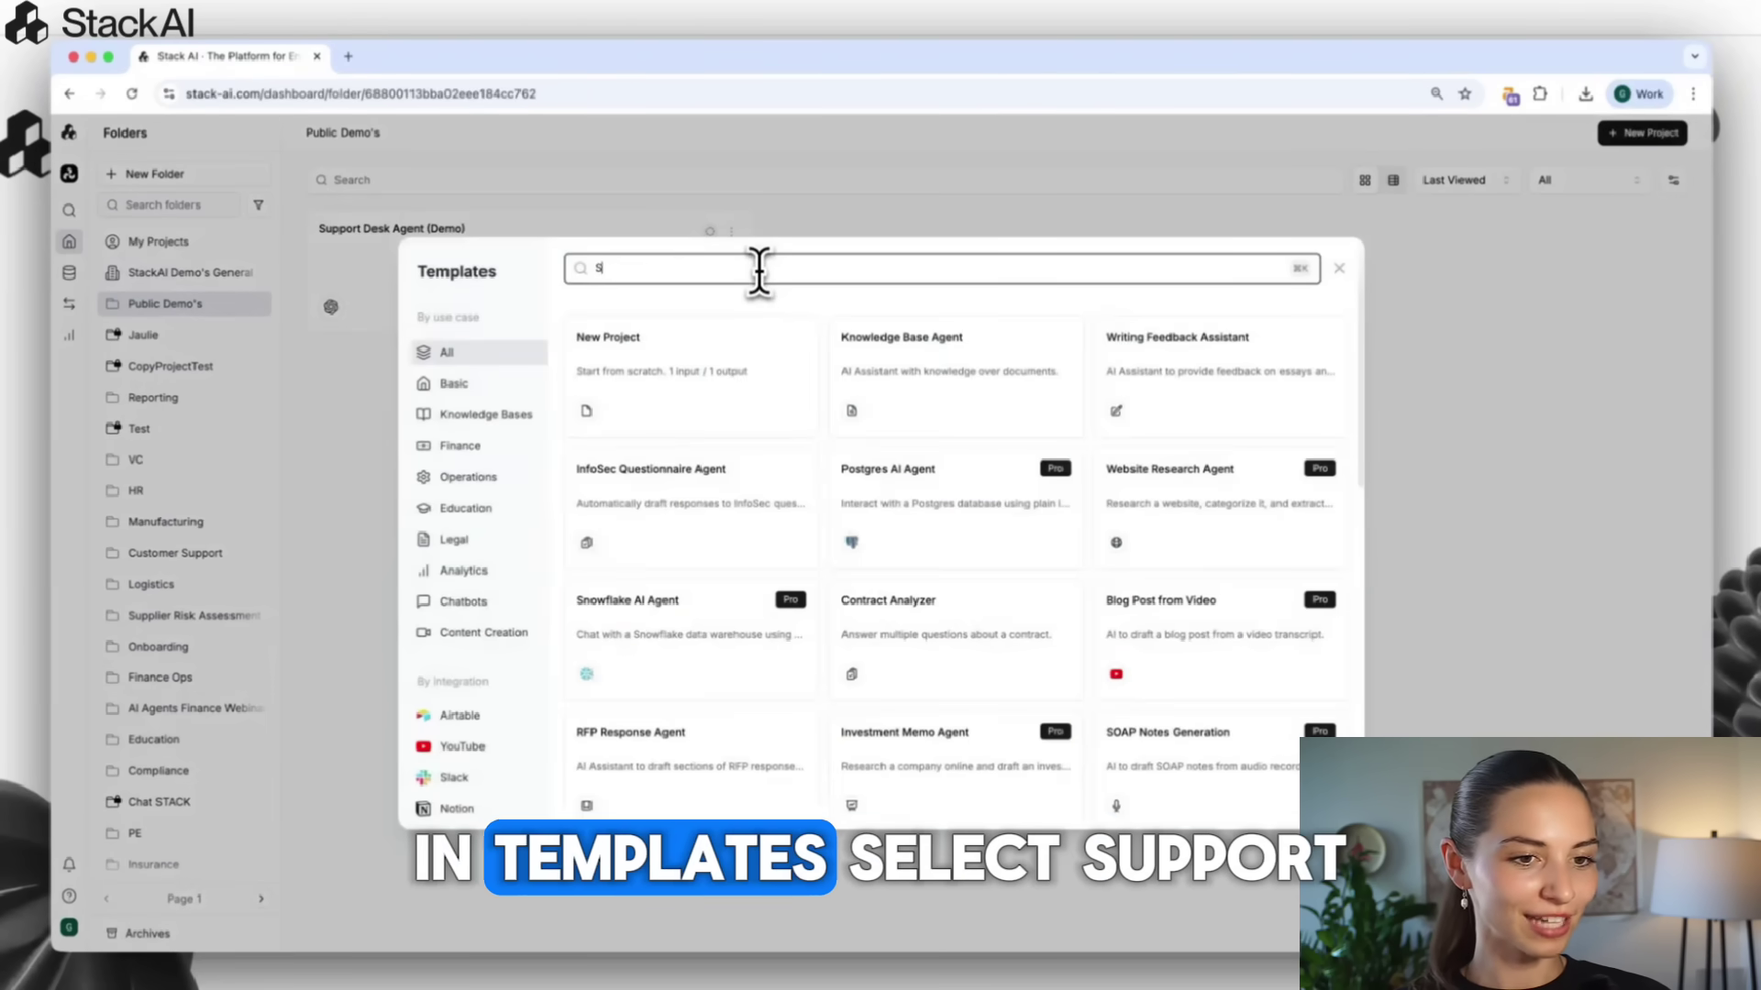
pyautogui.write('upp')
pyautogui.moveTo(691, 379)
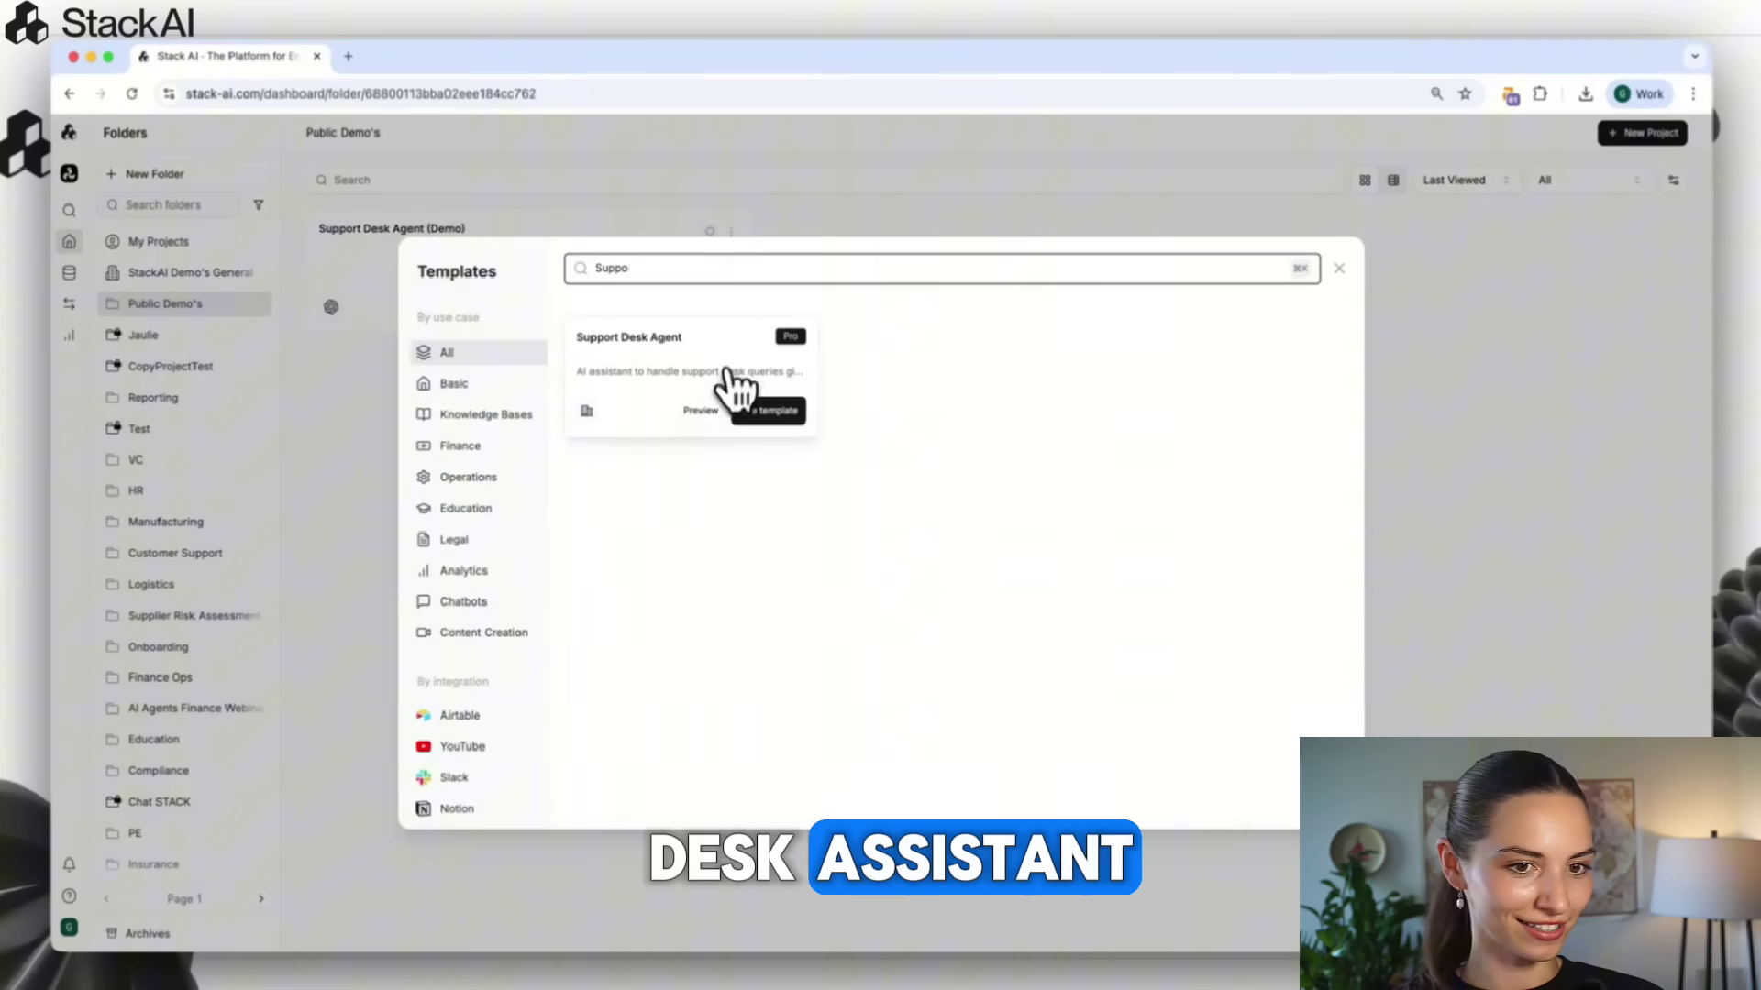
pyautogui.click(756, 413)
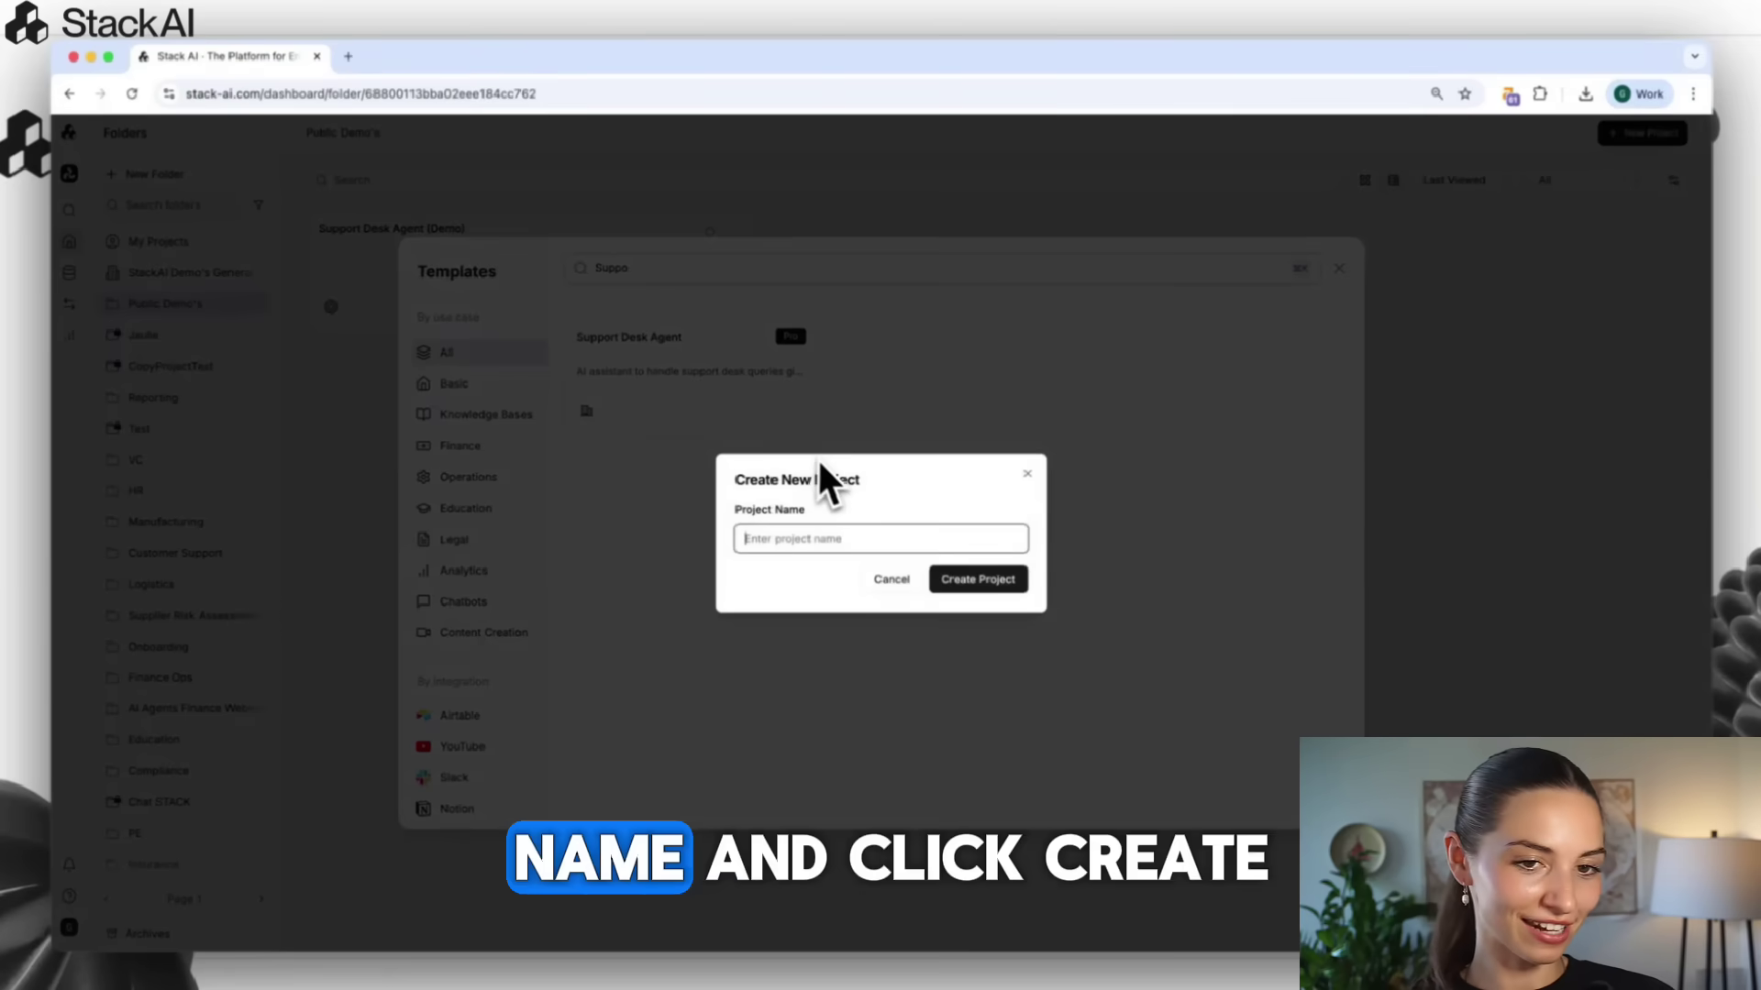
pyautogui.write('Support')
pyautogui.click(885, 579)
pyautogui.click(986, 589)
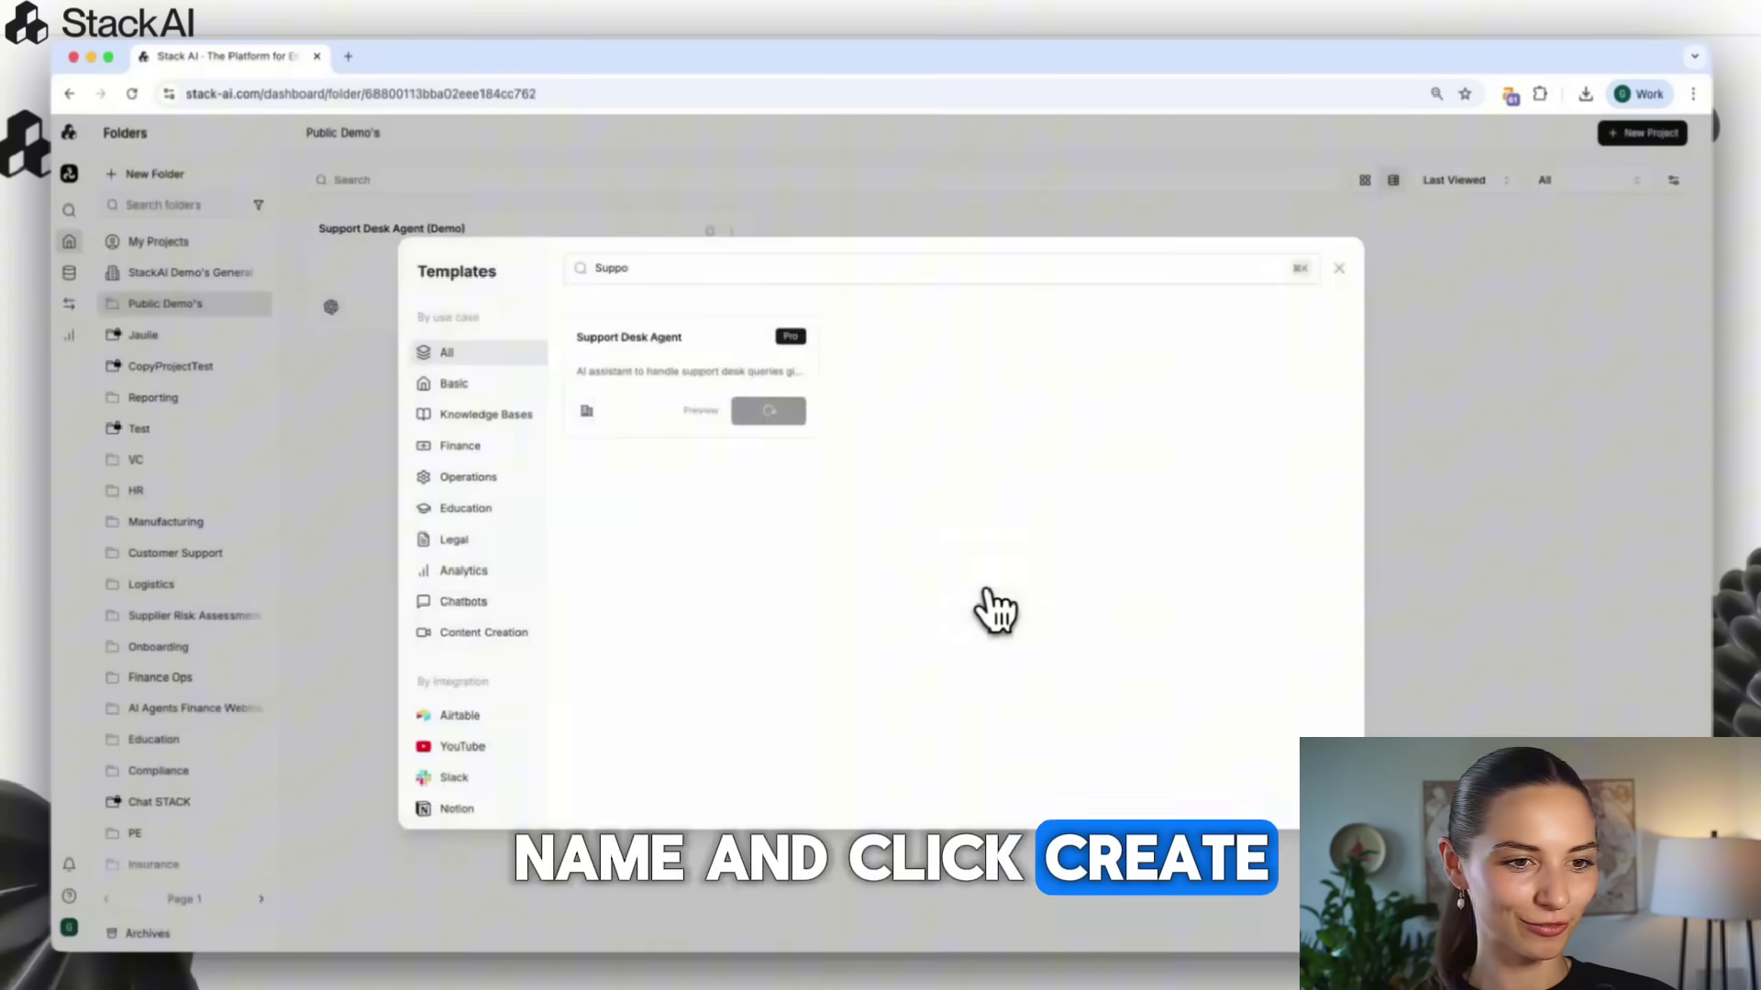
pyautogui.moveTo(1470, 429)
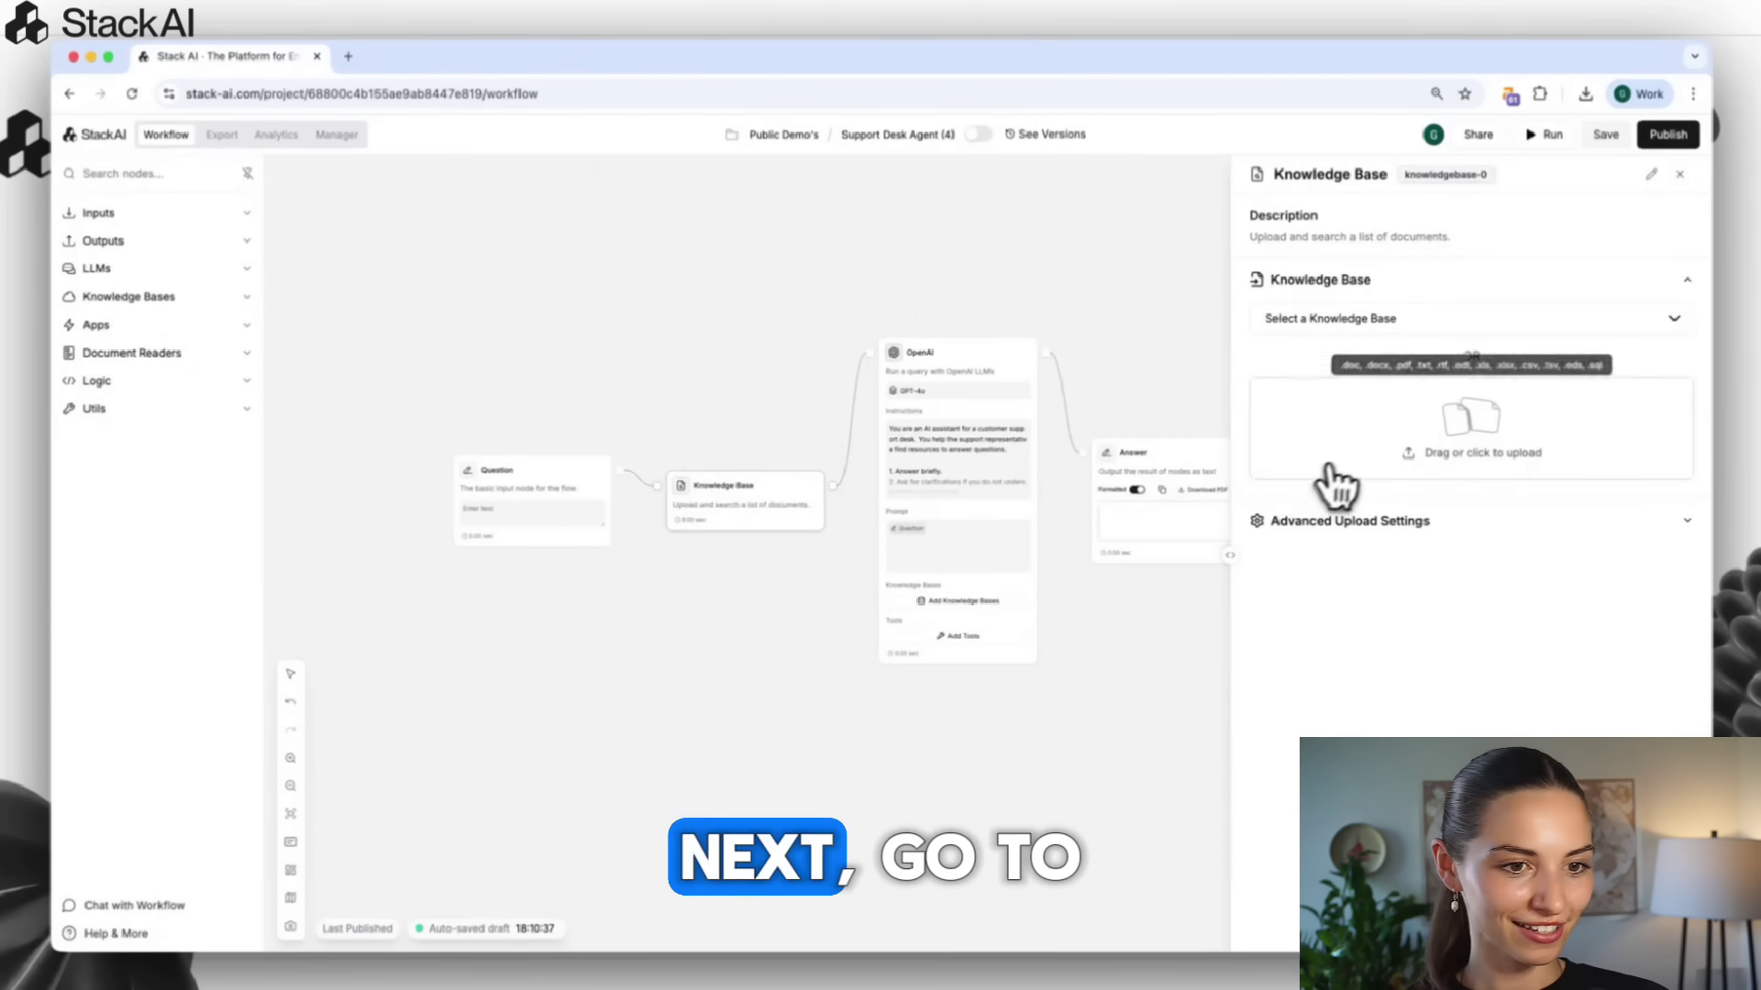
# Step: Upload all four documents into the knowledge base
pyautogui.click(1363, 468)
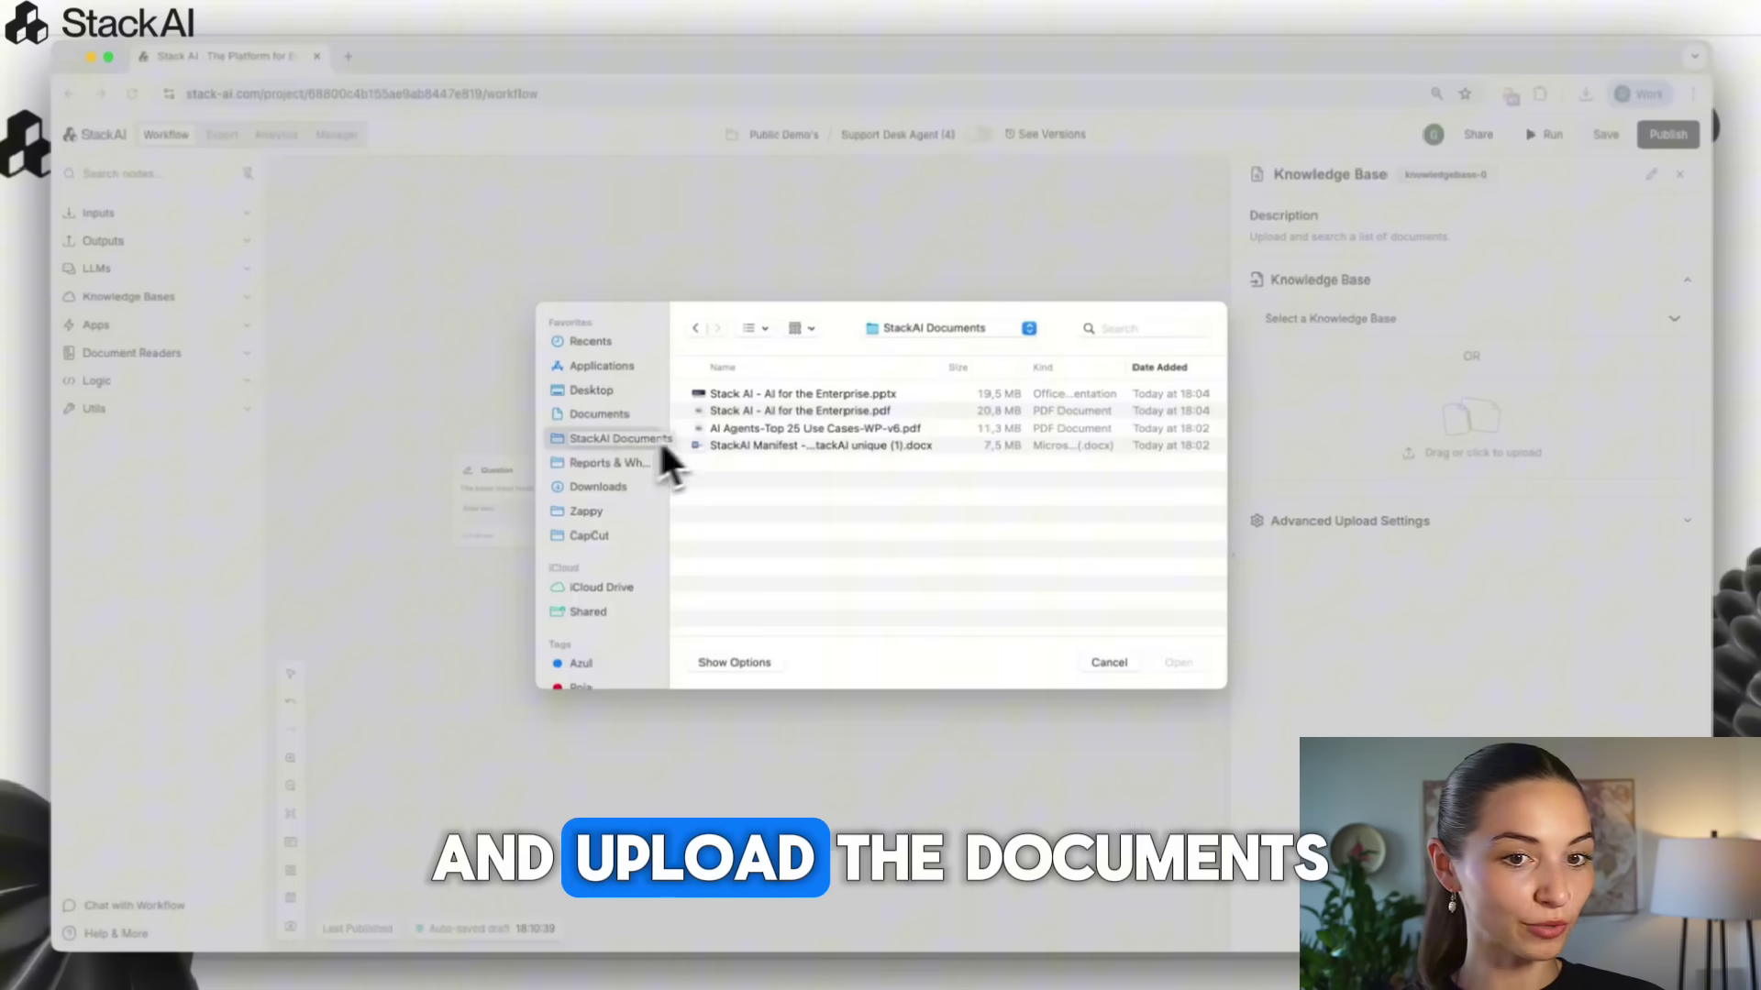
pyautogui.click(828, 396)
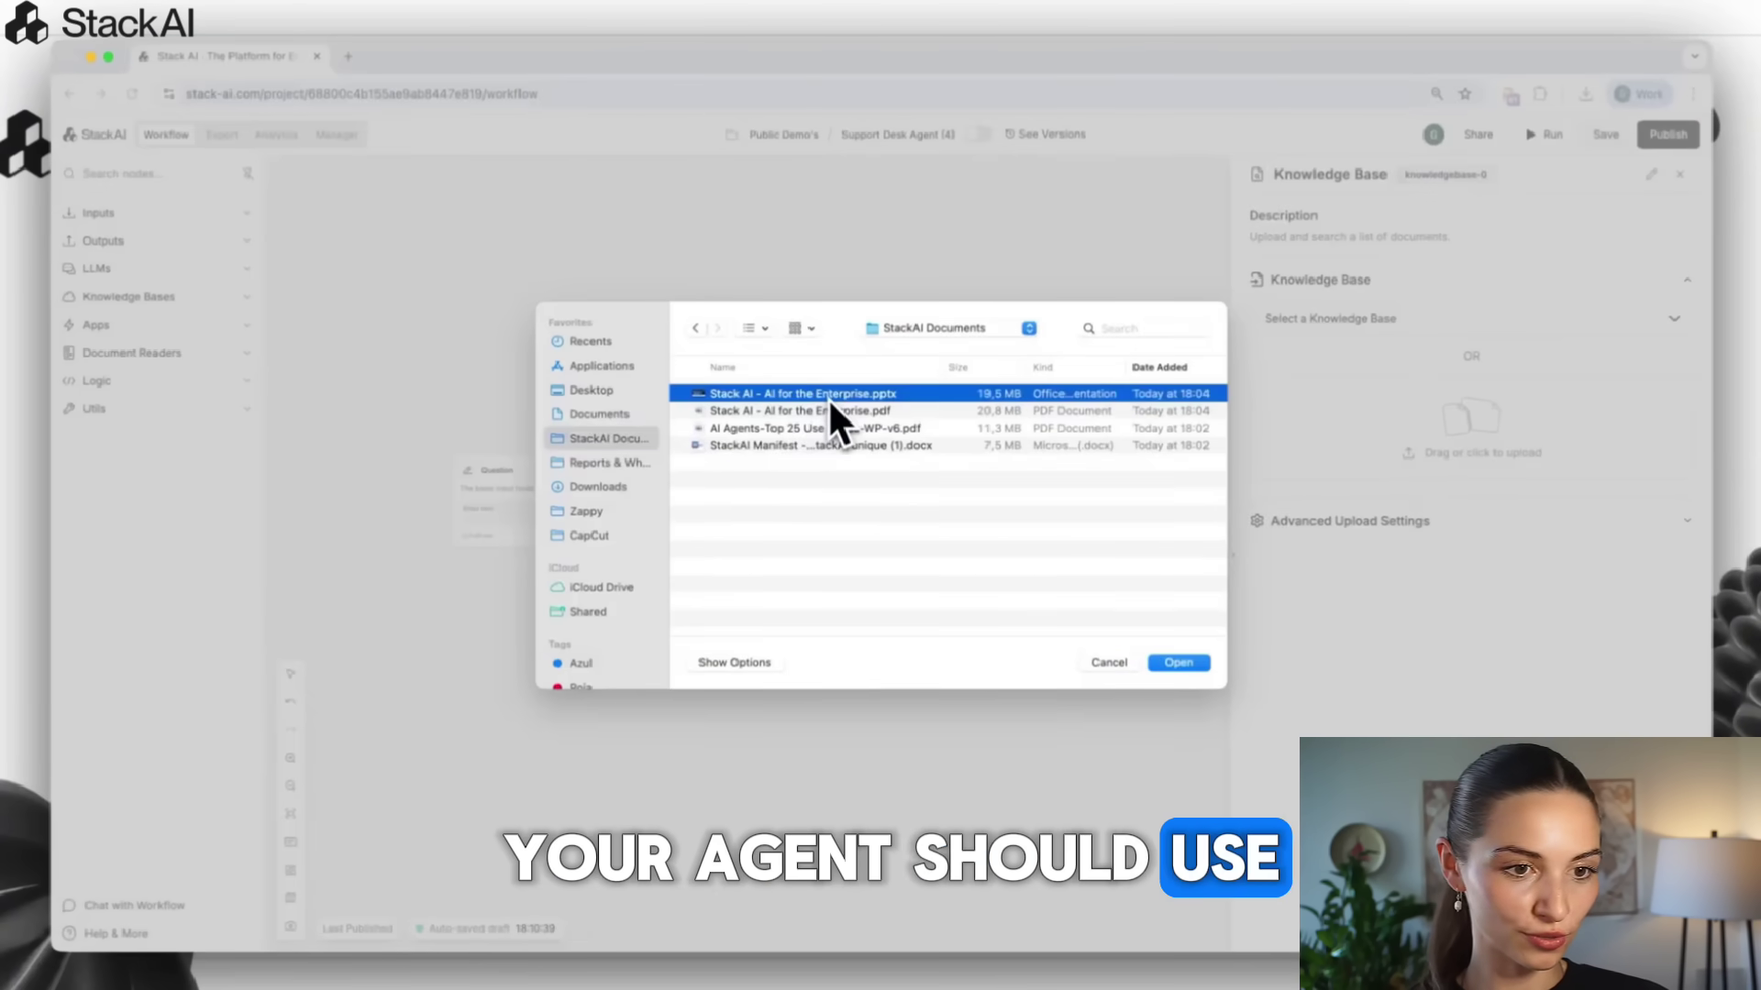
pyautogui.hotkey('shift', 'Down')
pyautogui.hotkey('shift', 'Down')
pyautogui.hotkey('shift', 'Down')
pyautogui.click(1163, 664)
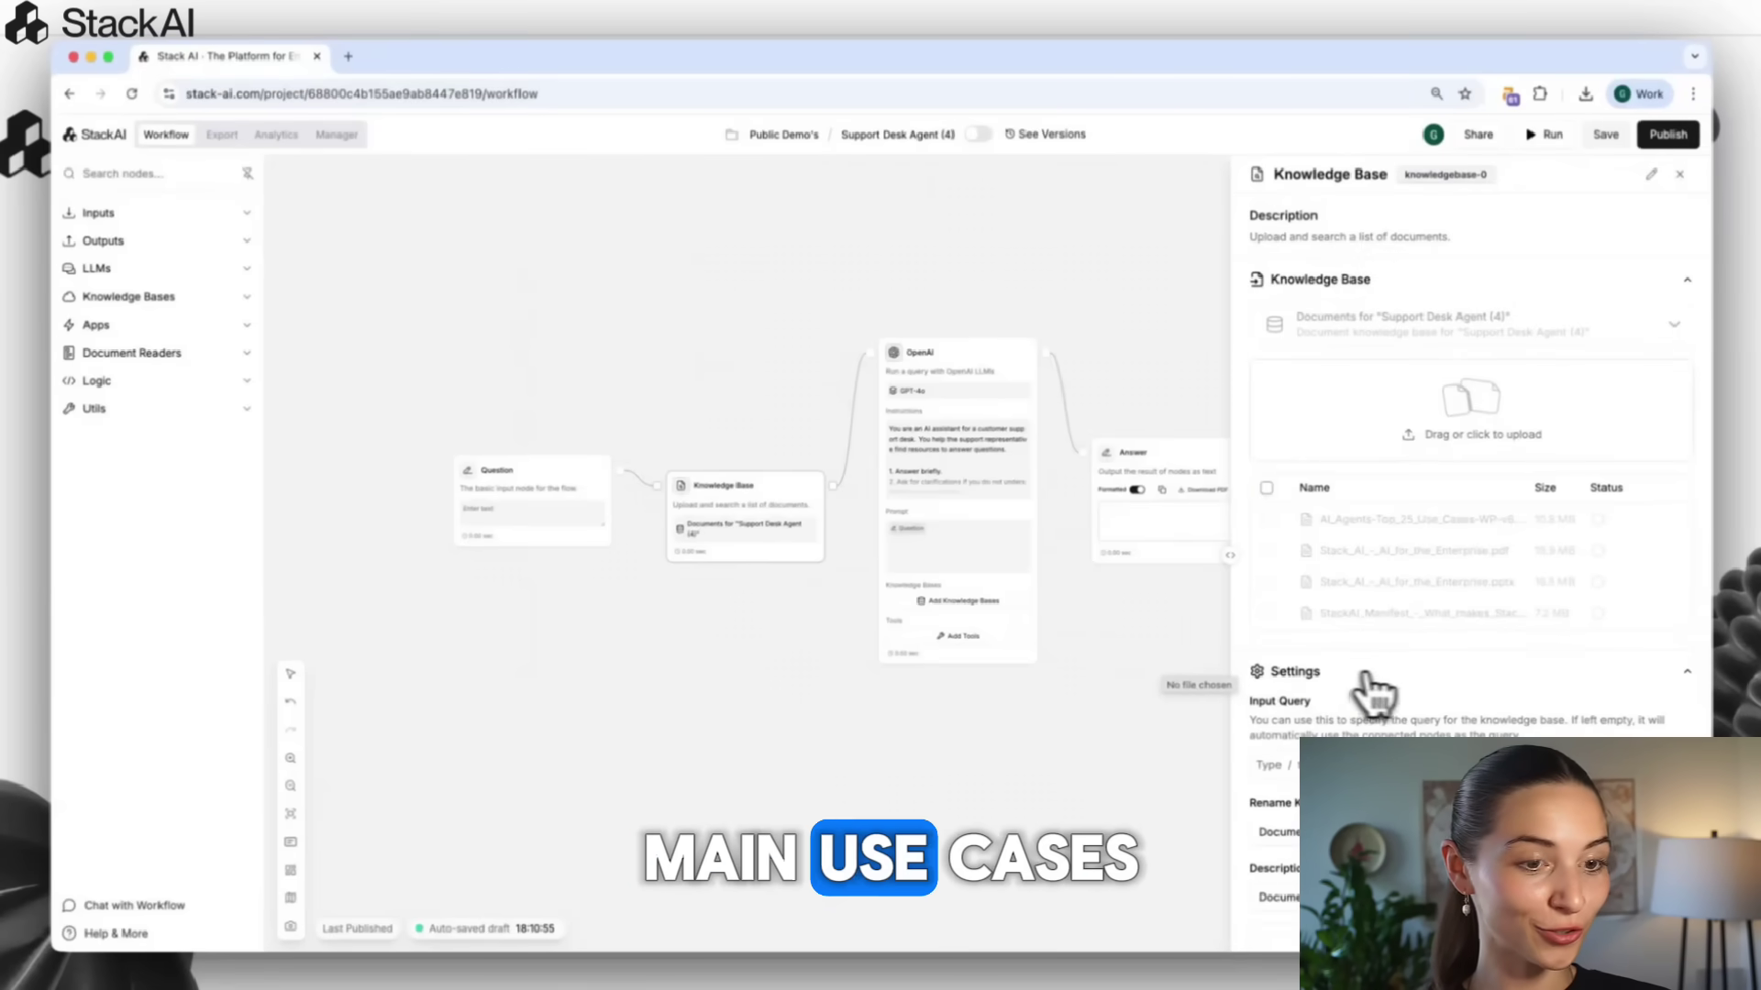
# Step: Rename the knowledge base to StackAI Manifest and replace its description
pyautogui.click(1394, 677)
pyautogui.click(1401, 677)
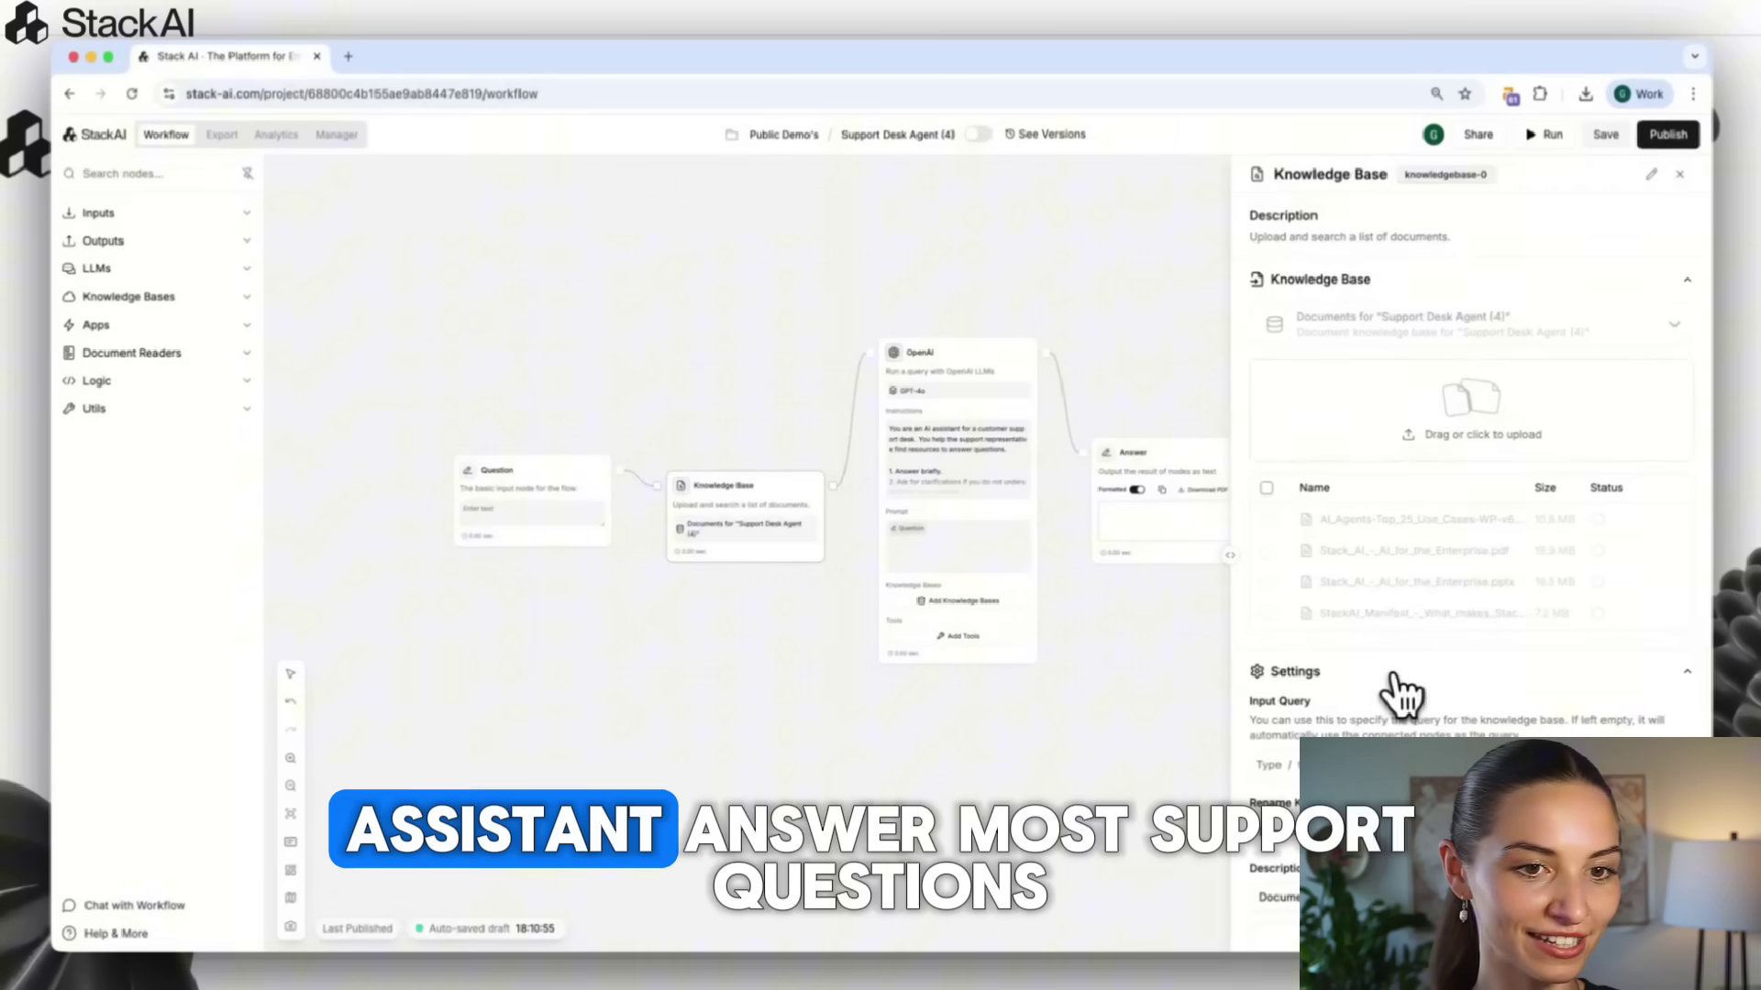
pyautogui.scroll(-3, 1417, 647)
pyautogui.tripleClick(1424, 612)
pyautogui.write('StackAI Documentation')
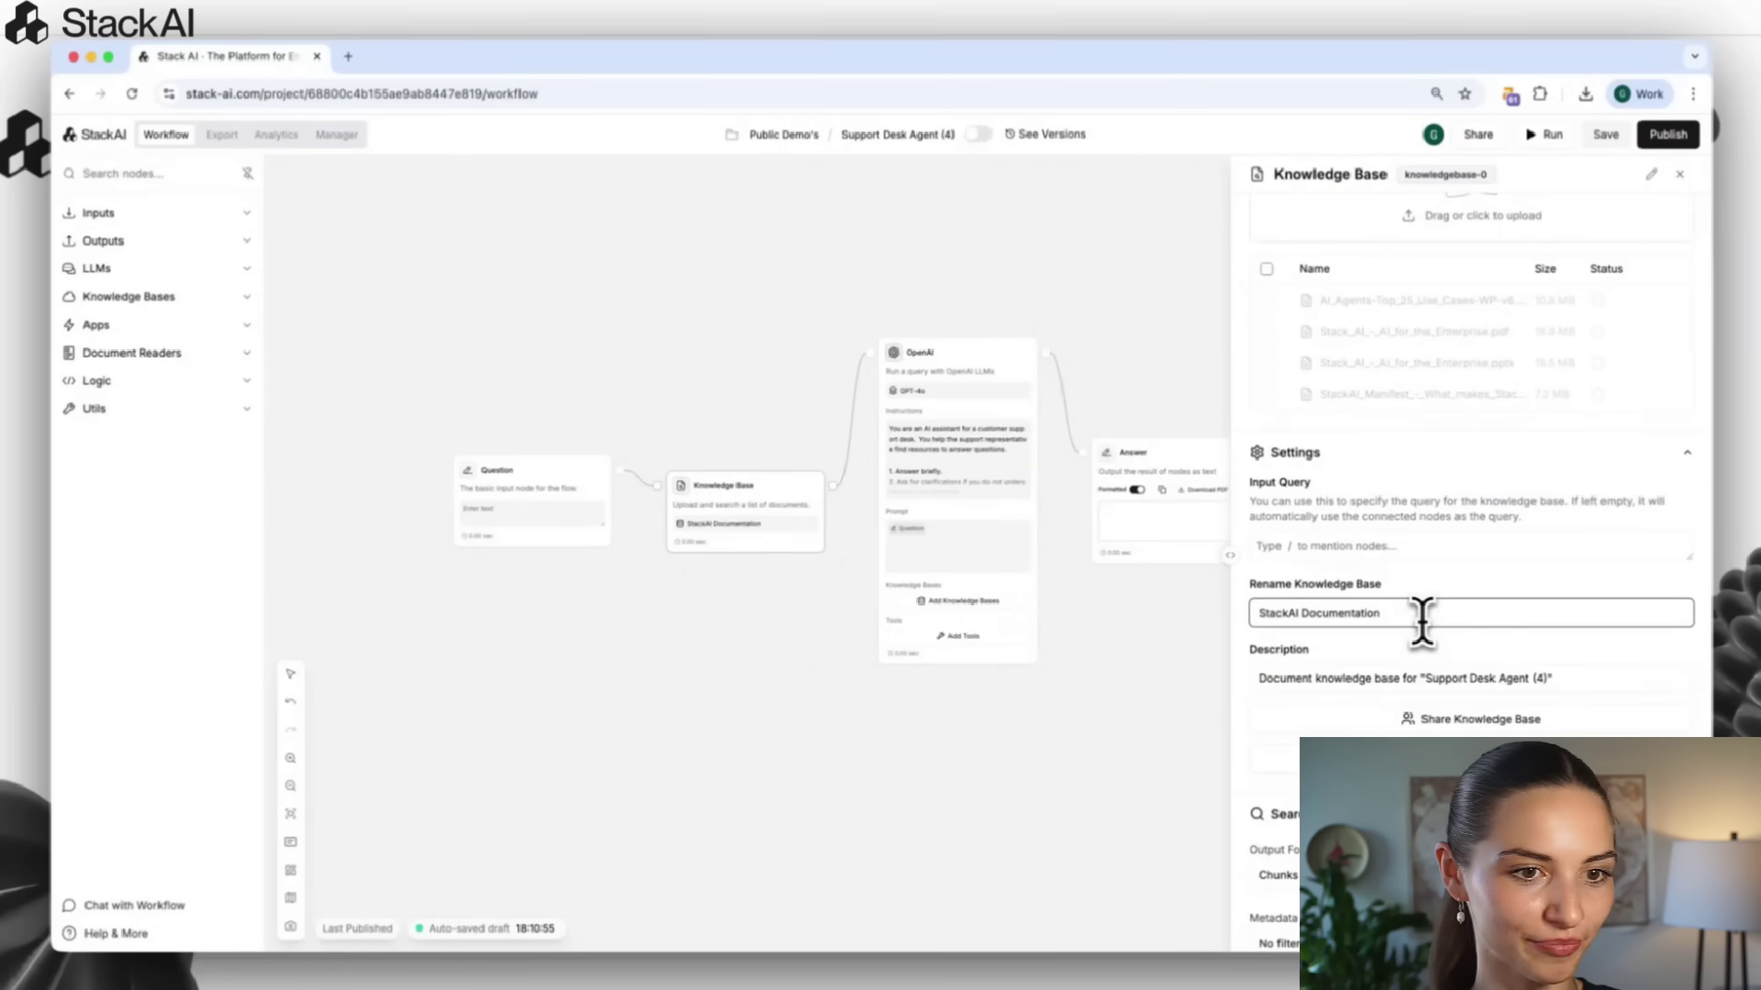
pyautogui.tripleClick(1431, 677)
pyautogui.write('StackAI Manifest and ')
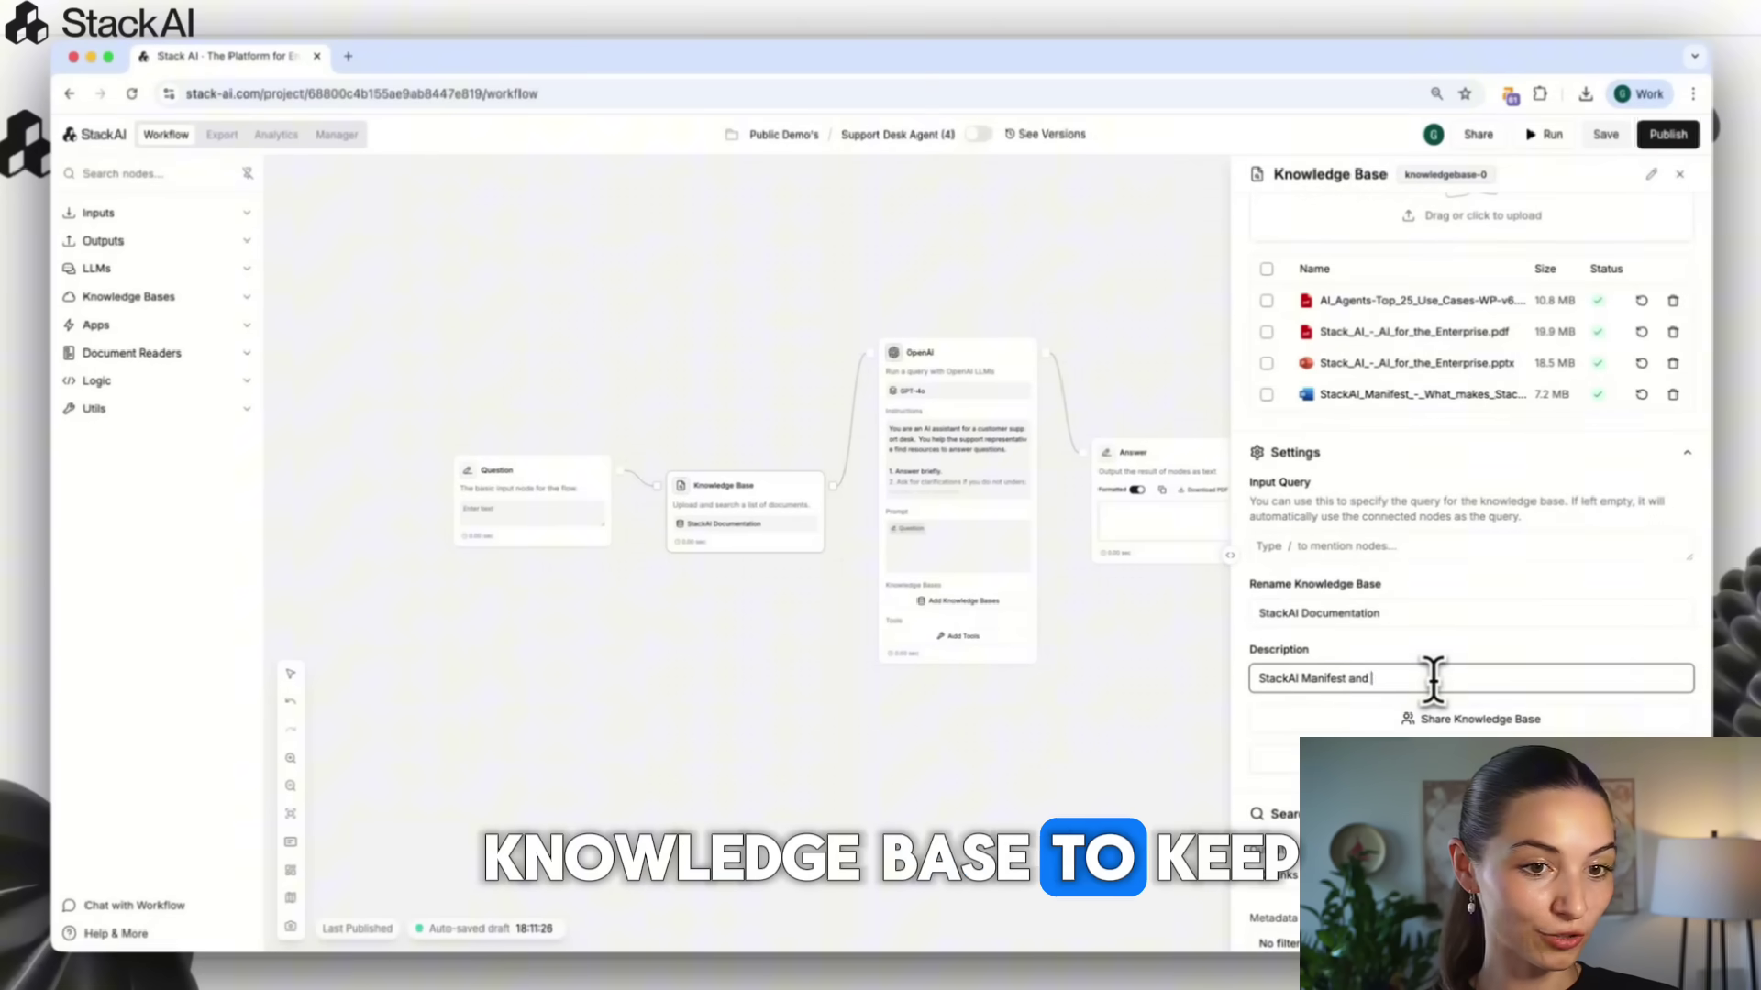
pyautogui.write('main use cases')
pyautogui.click(1488, 719)
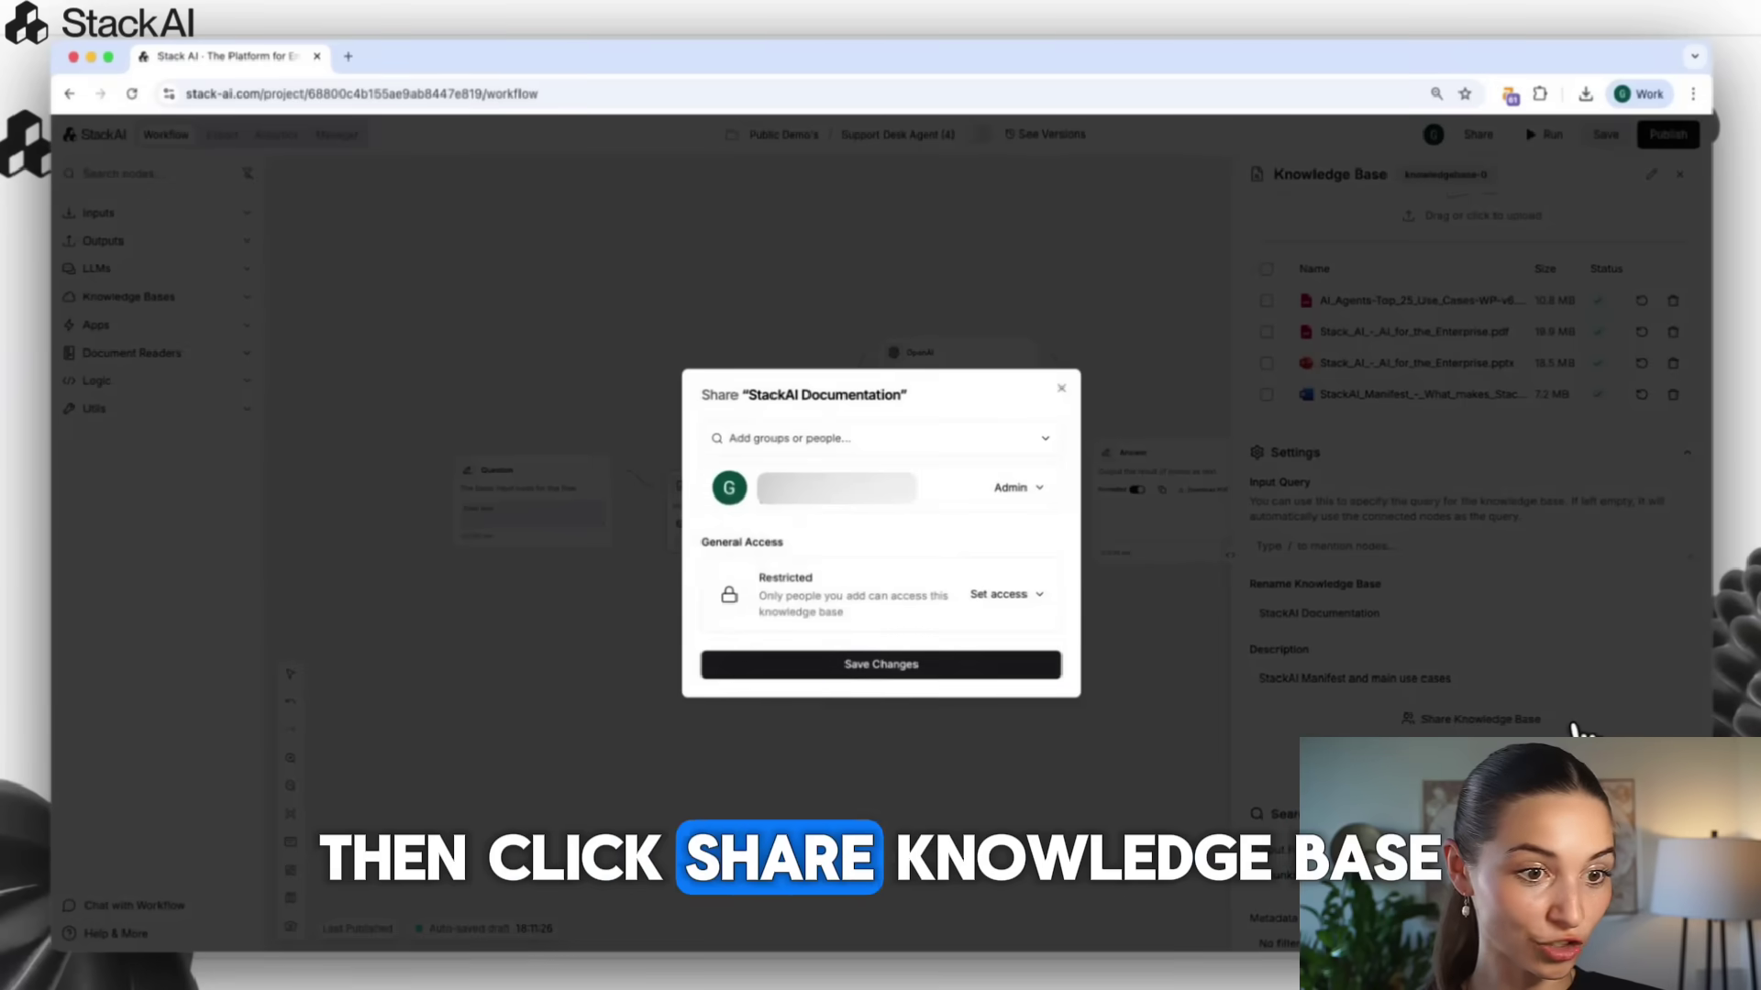
pyautogui.press('Escape')
pyautogui.scroll(-4, 1500, 667)
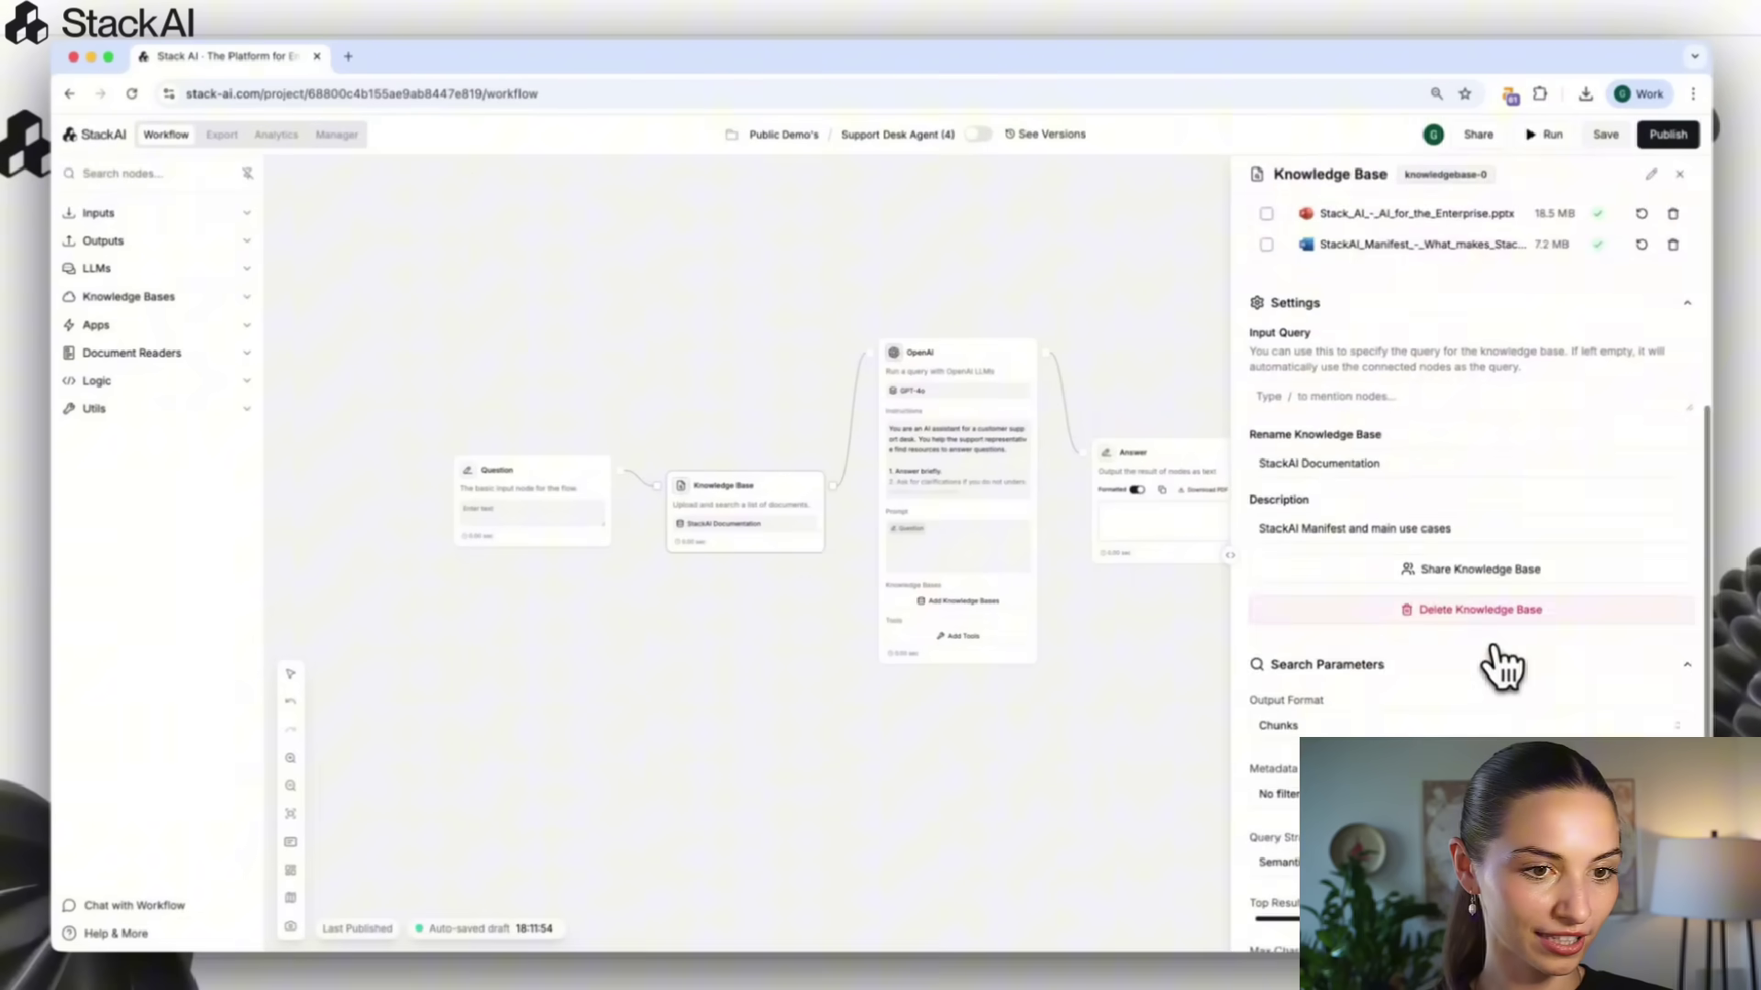
pyautogui.scroll(-1, 1499, 667)
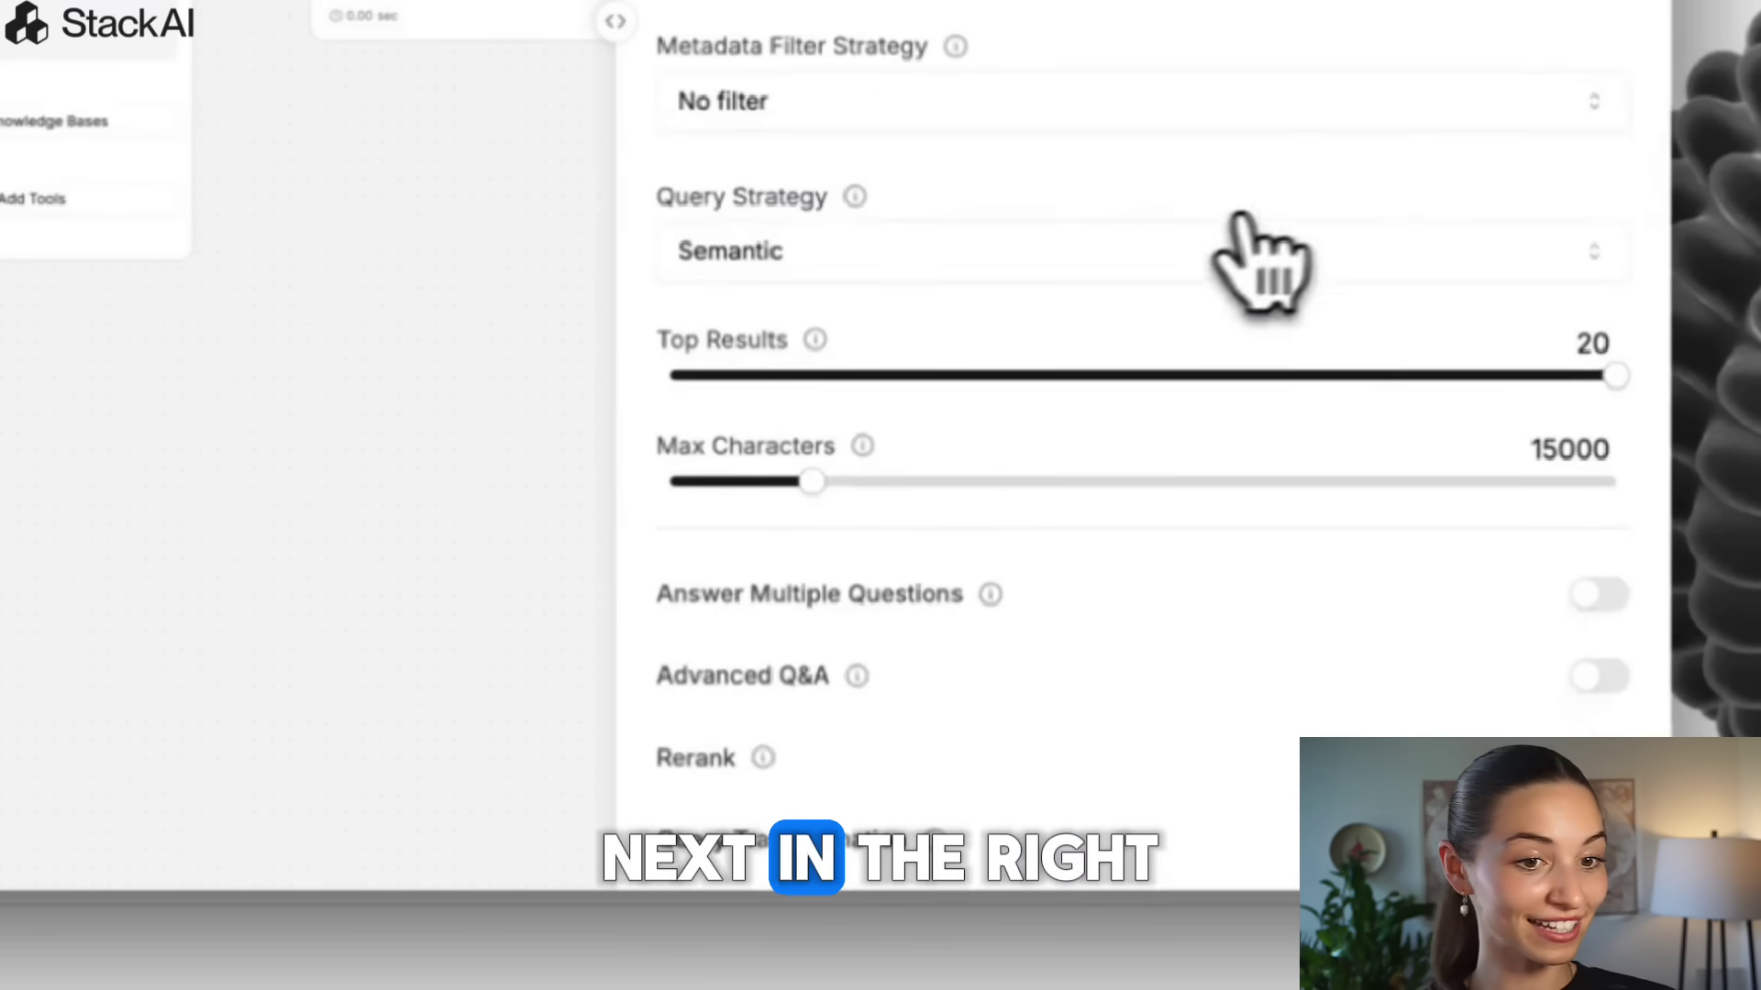
# Step: Enable Answer Multiple Questions and Advanced Q&A for the knowledge base
pyautogui.click(1593, 597)
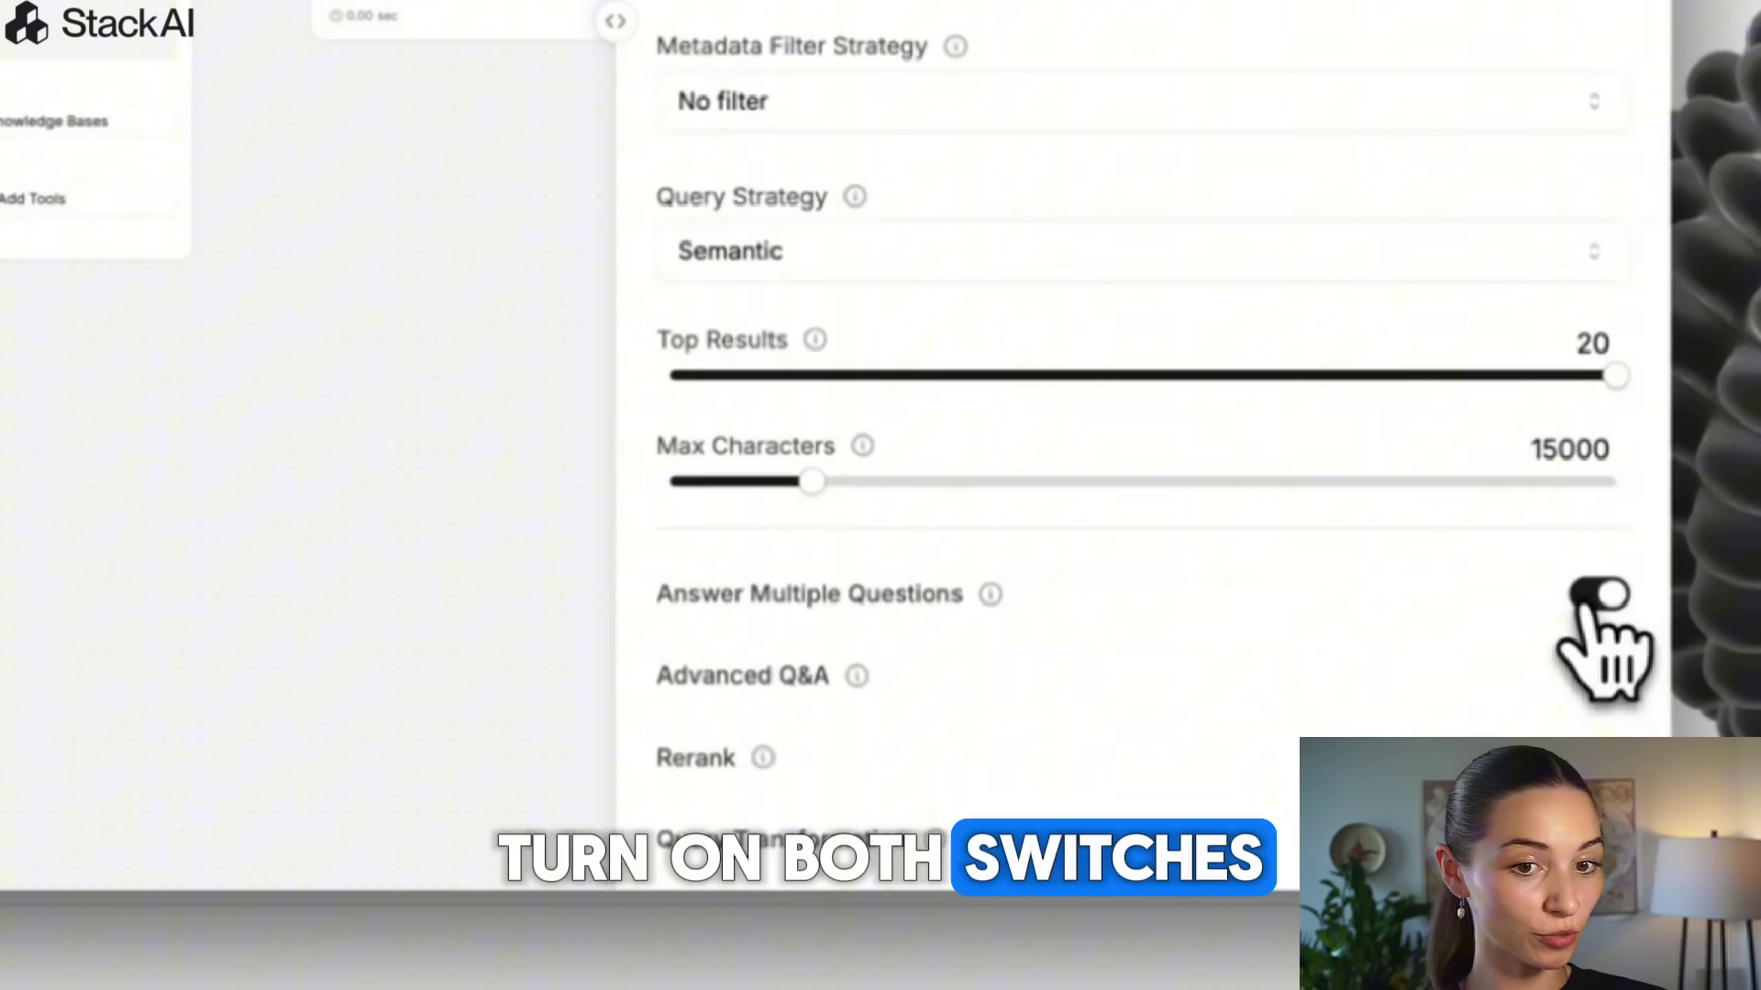
pyautogui.click(1598, 678)
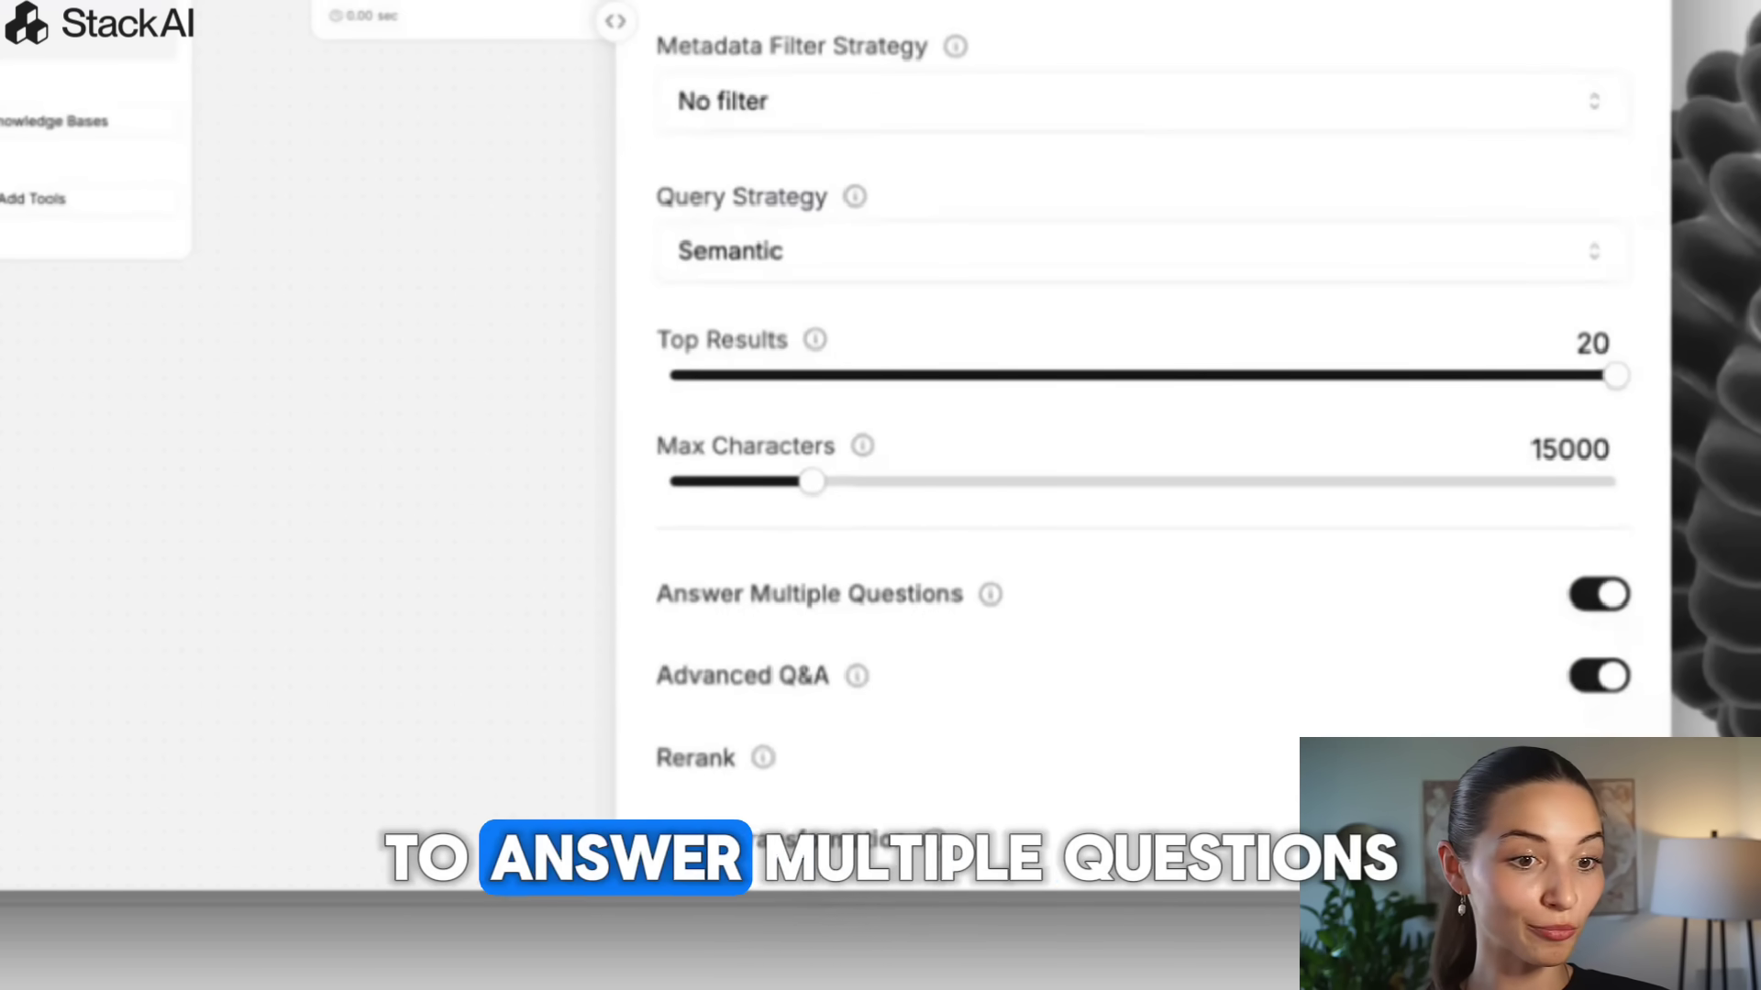
pyautogui.scroll(-1, 1141, 413)
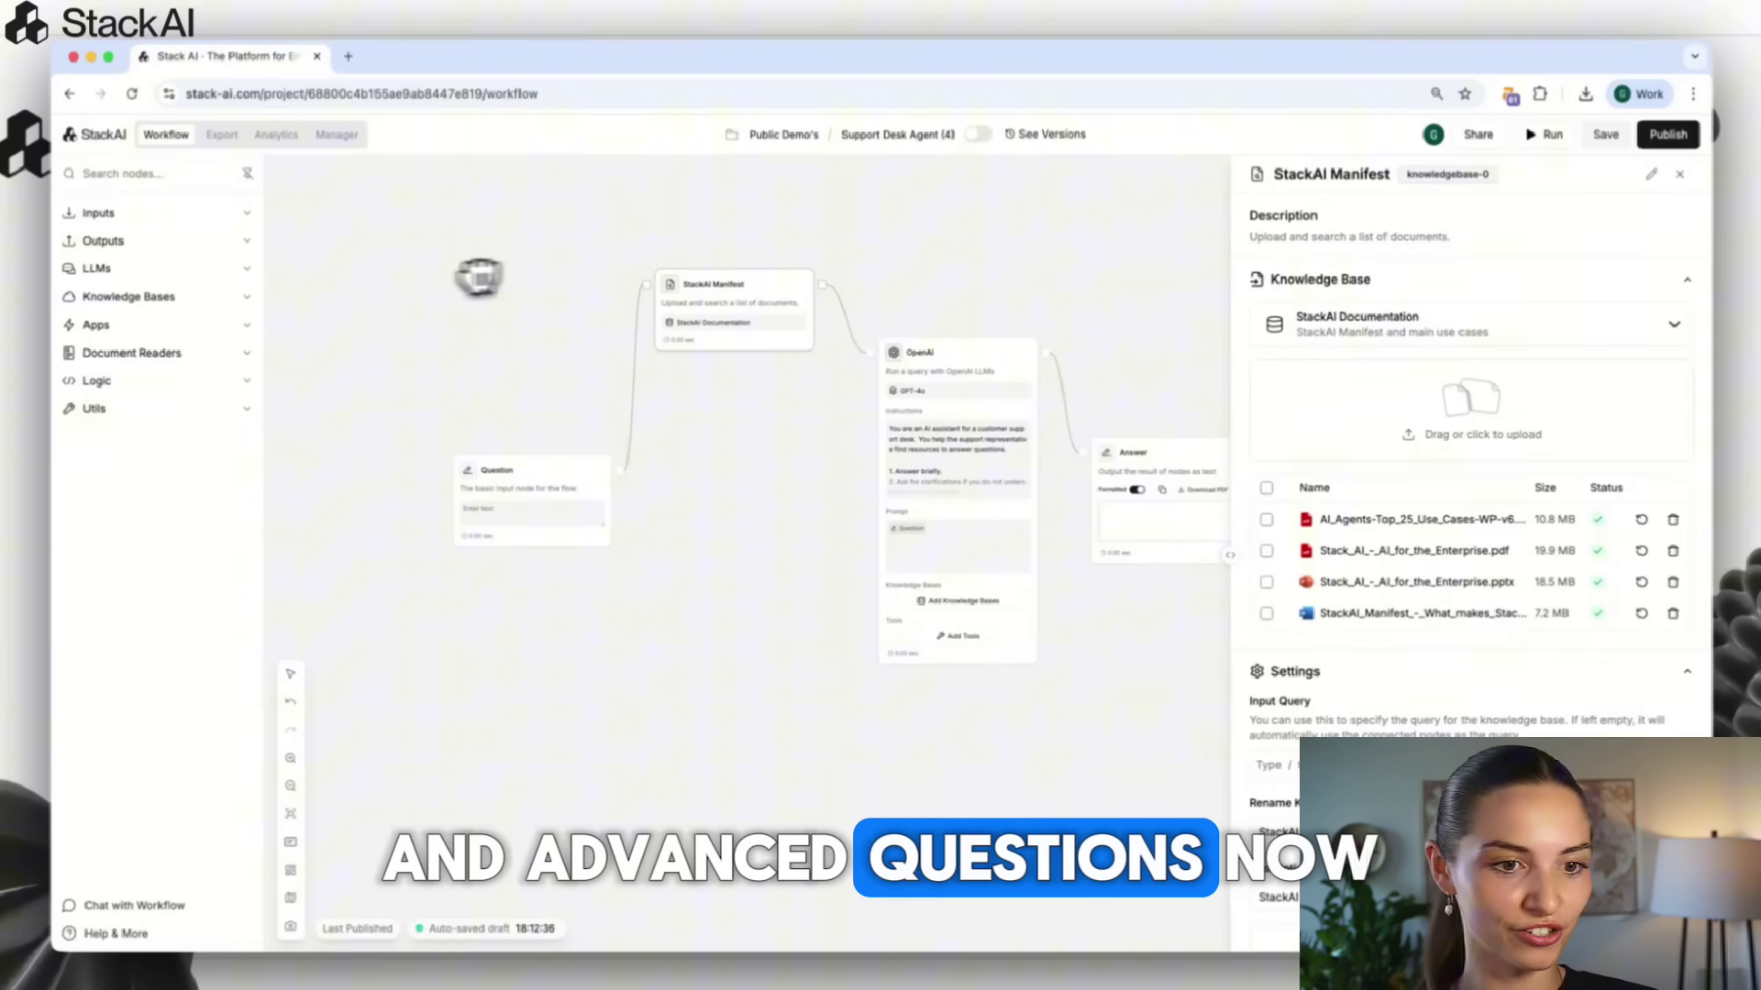
pyautogui.click(254, 306)
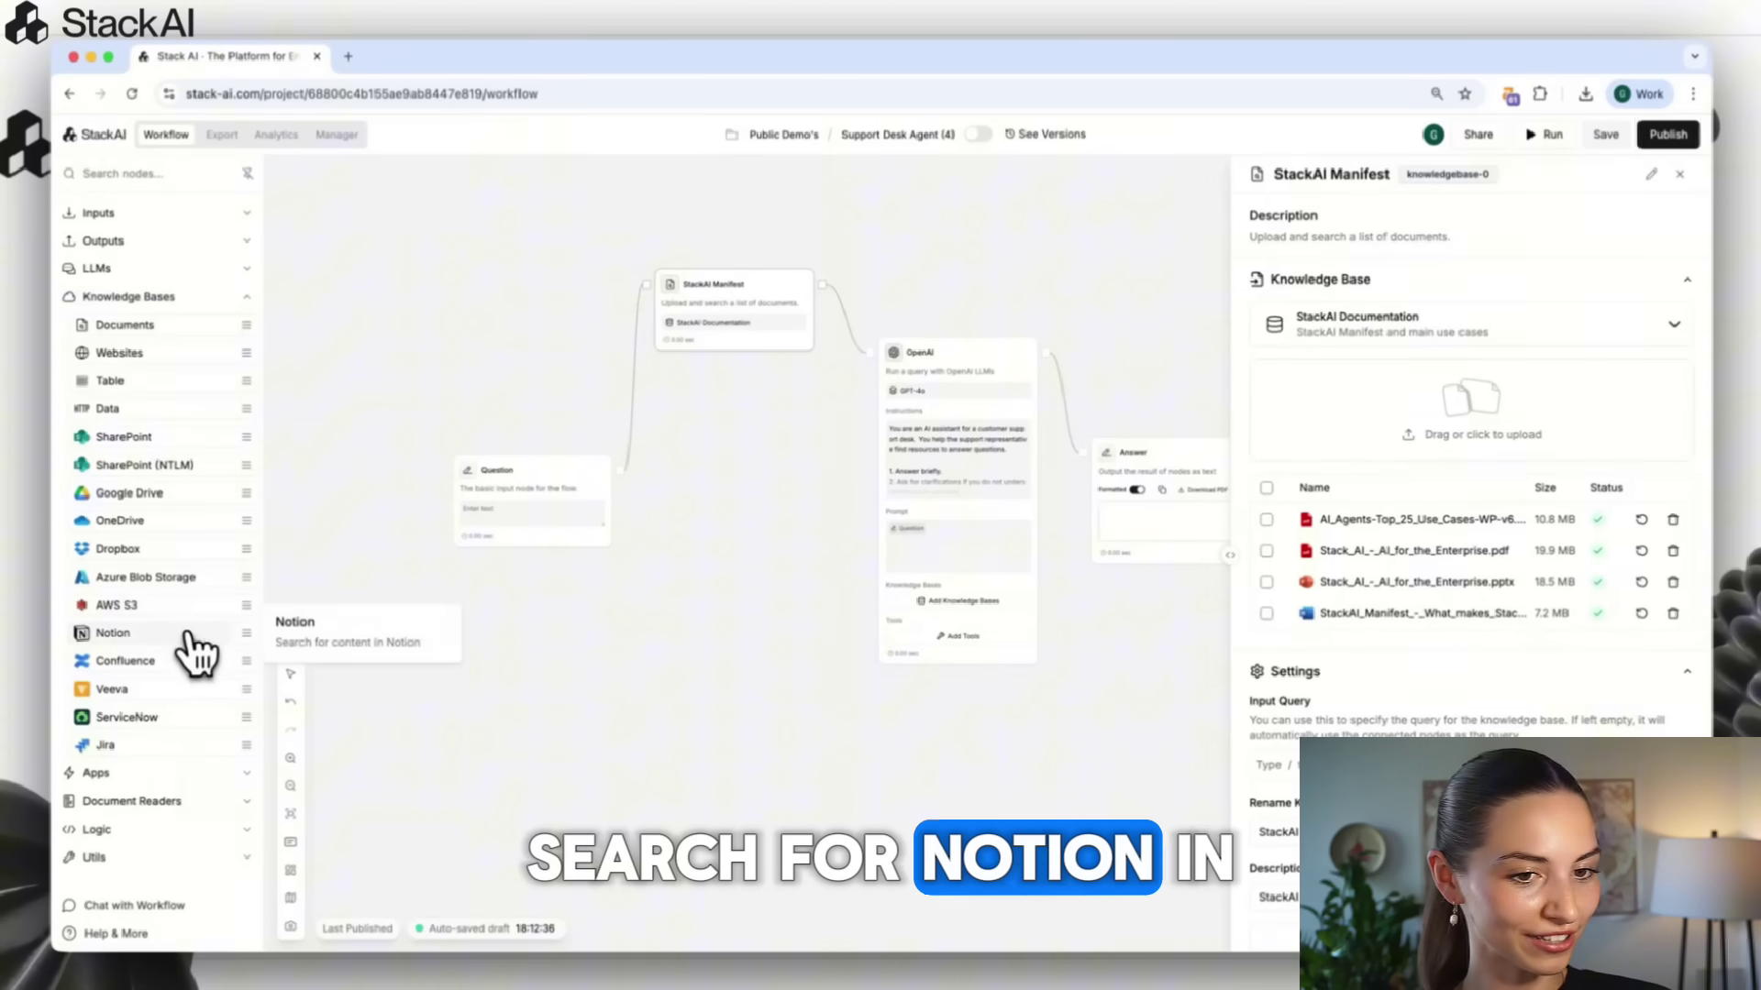
# Step: Add a Notion 1 node importing the Meetings page, wired from Question into OpenAI
pyautogui.moveTo(747, 502); pyautogui.dragTo(702, 503)
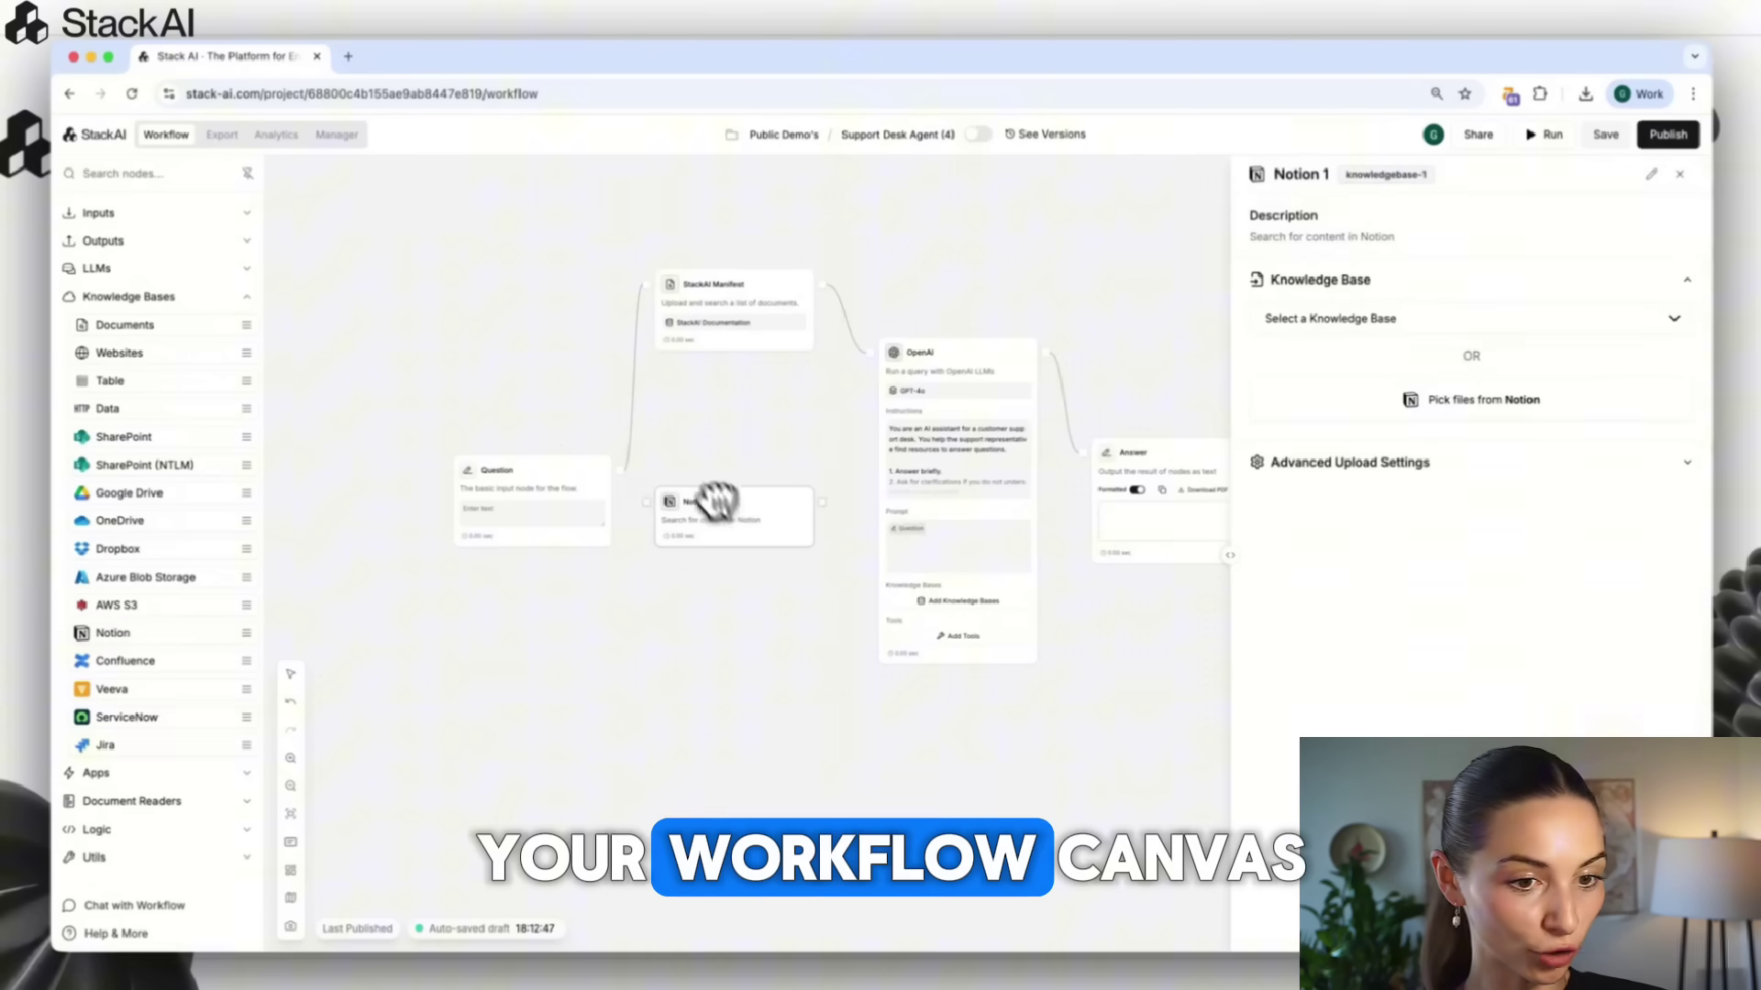
pyautogui.click(1401, 402)
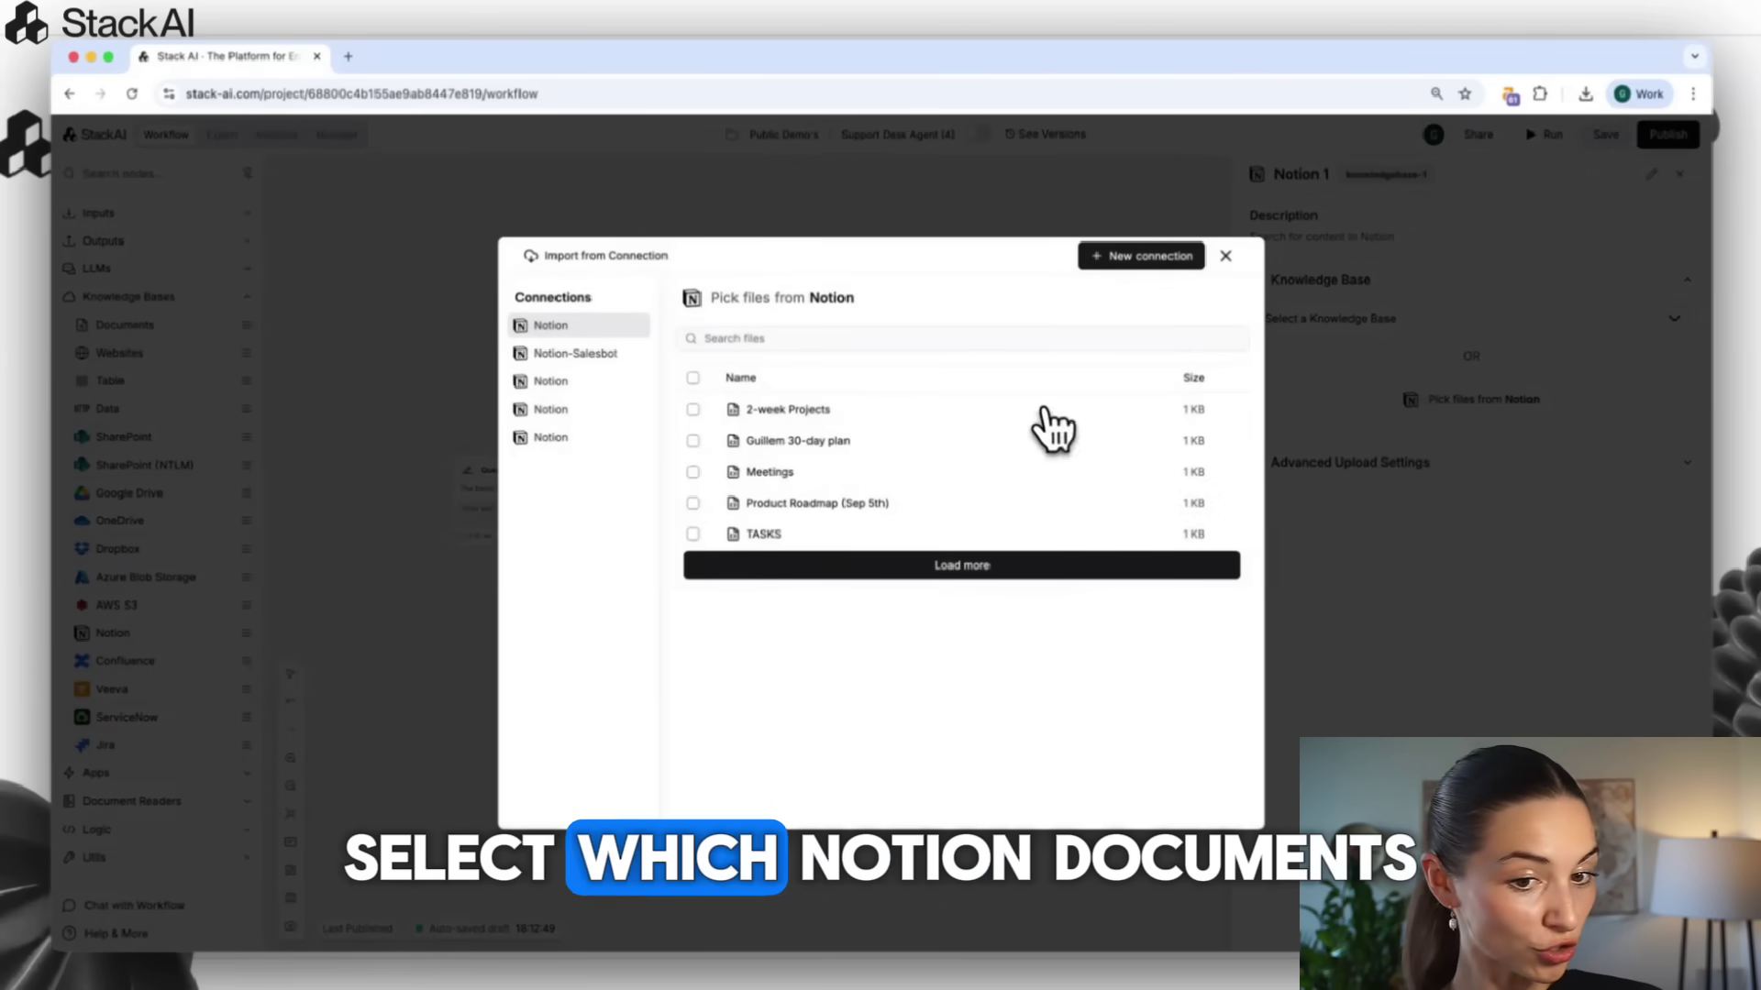
pyautogui.click(692, 472)
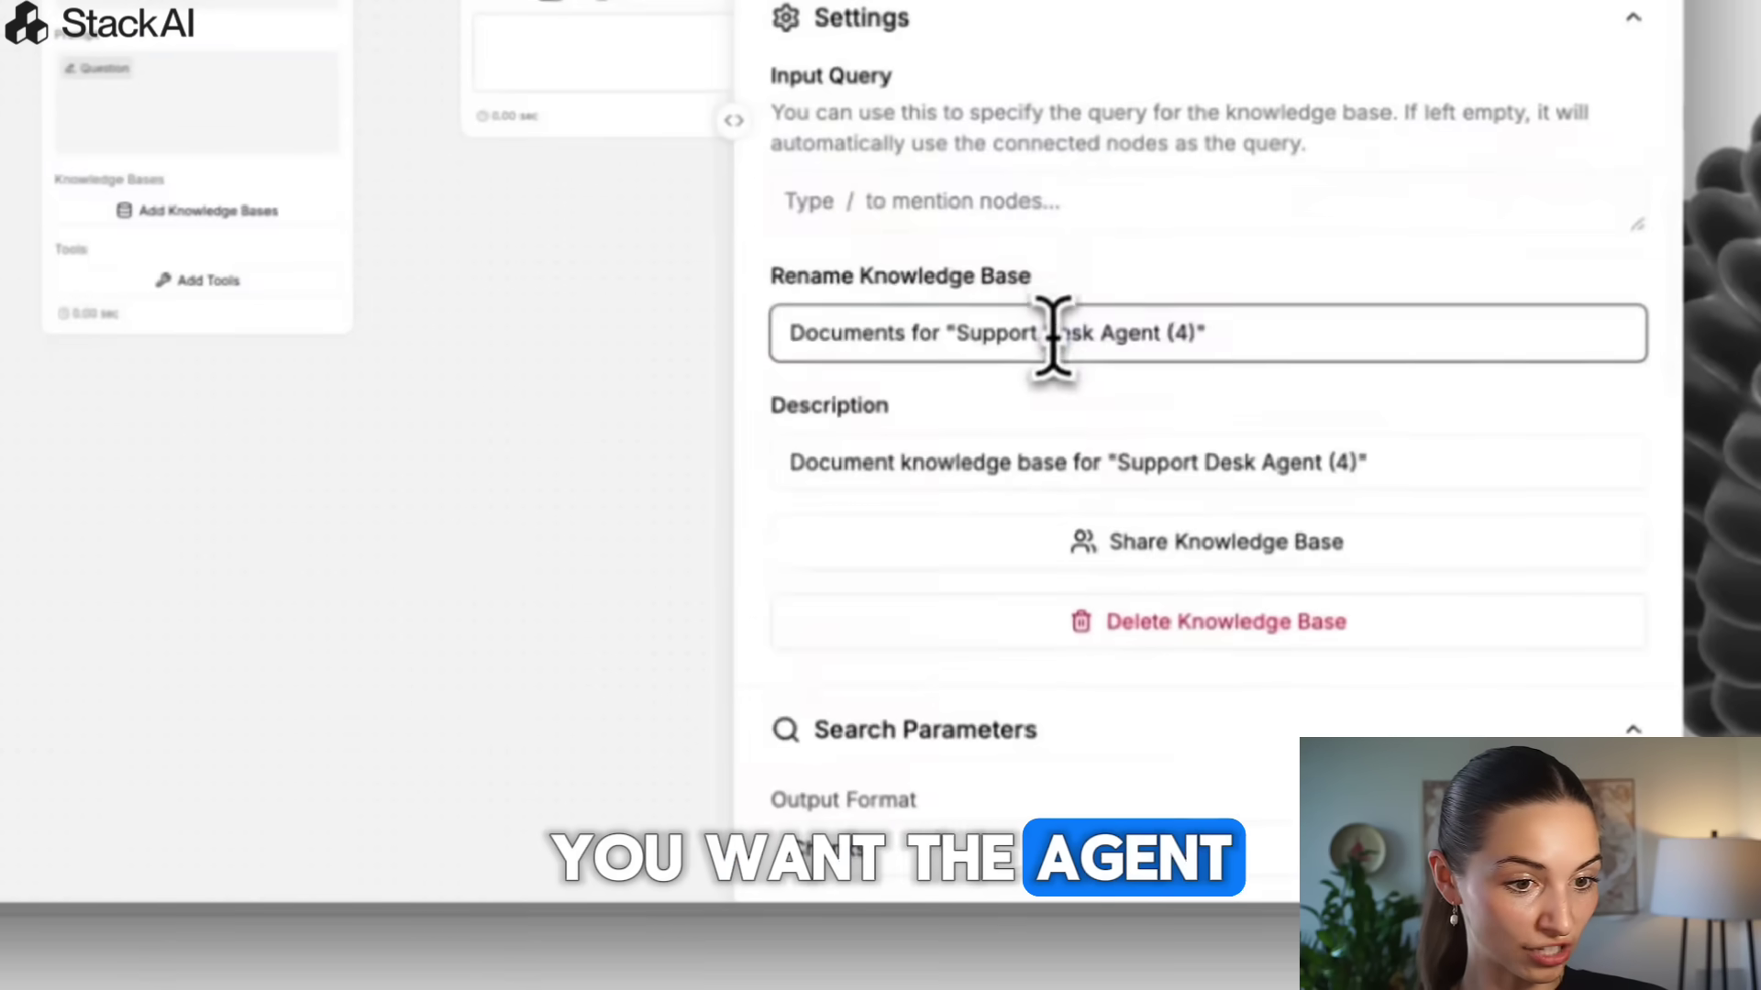
pyautogui.tripleClick(1052, 334)
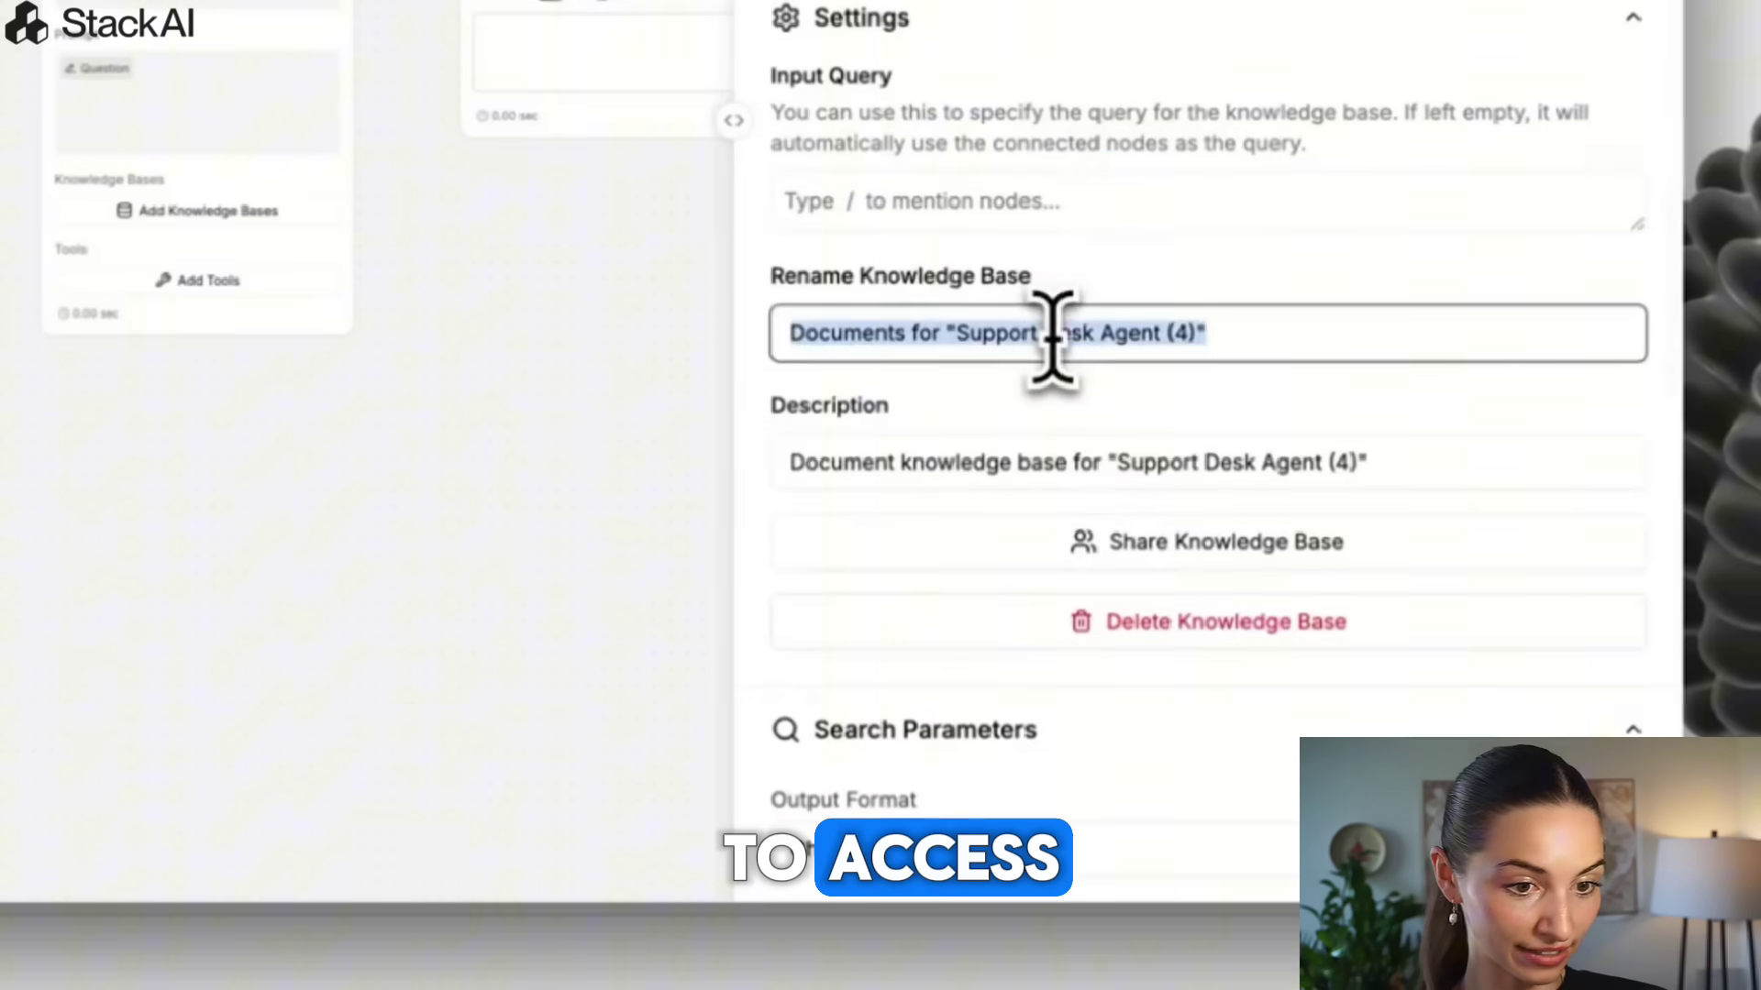
pyautogui.write('n from Meetings')
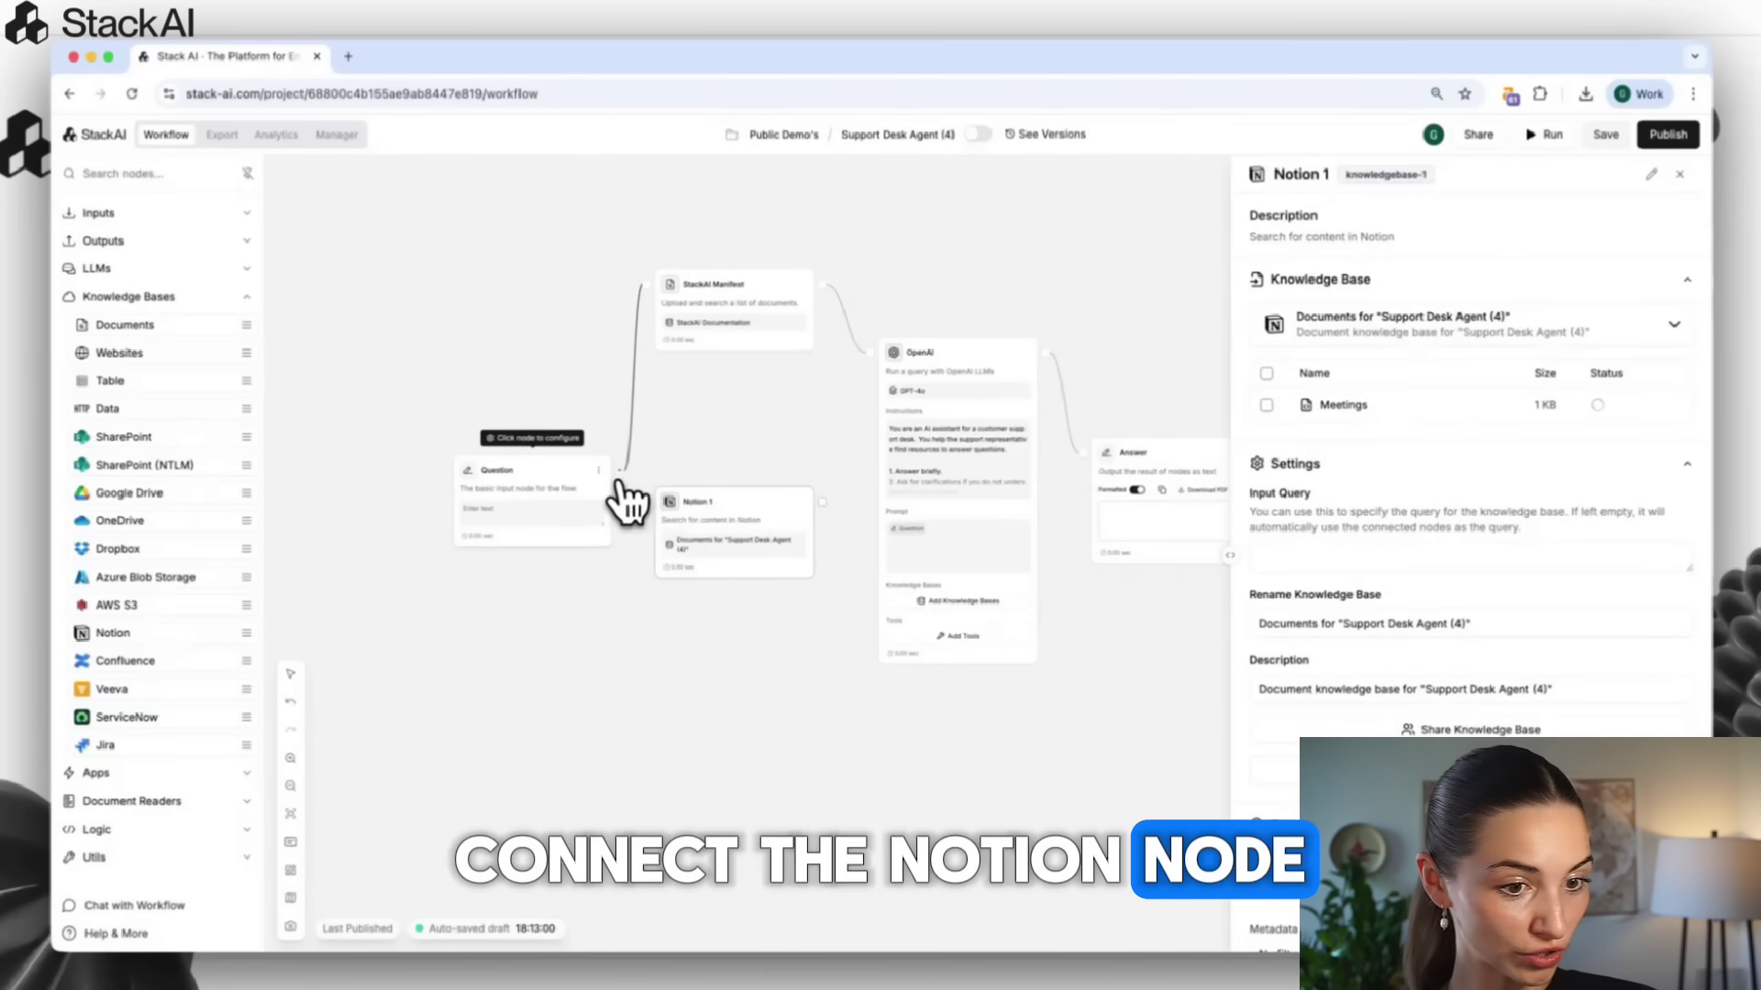
pyautogui.click(621, 479)
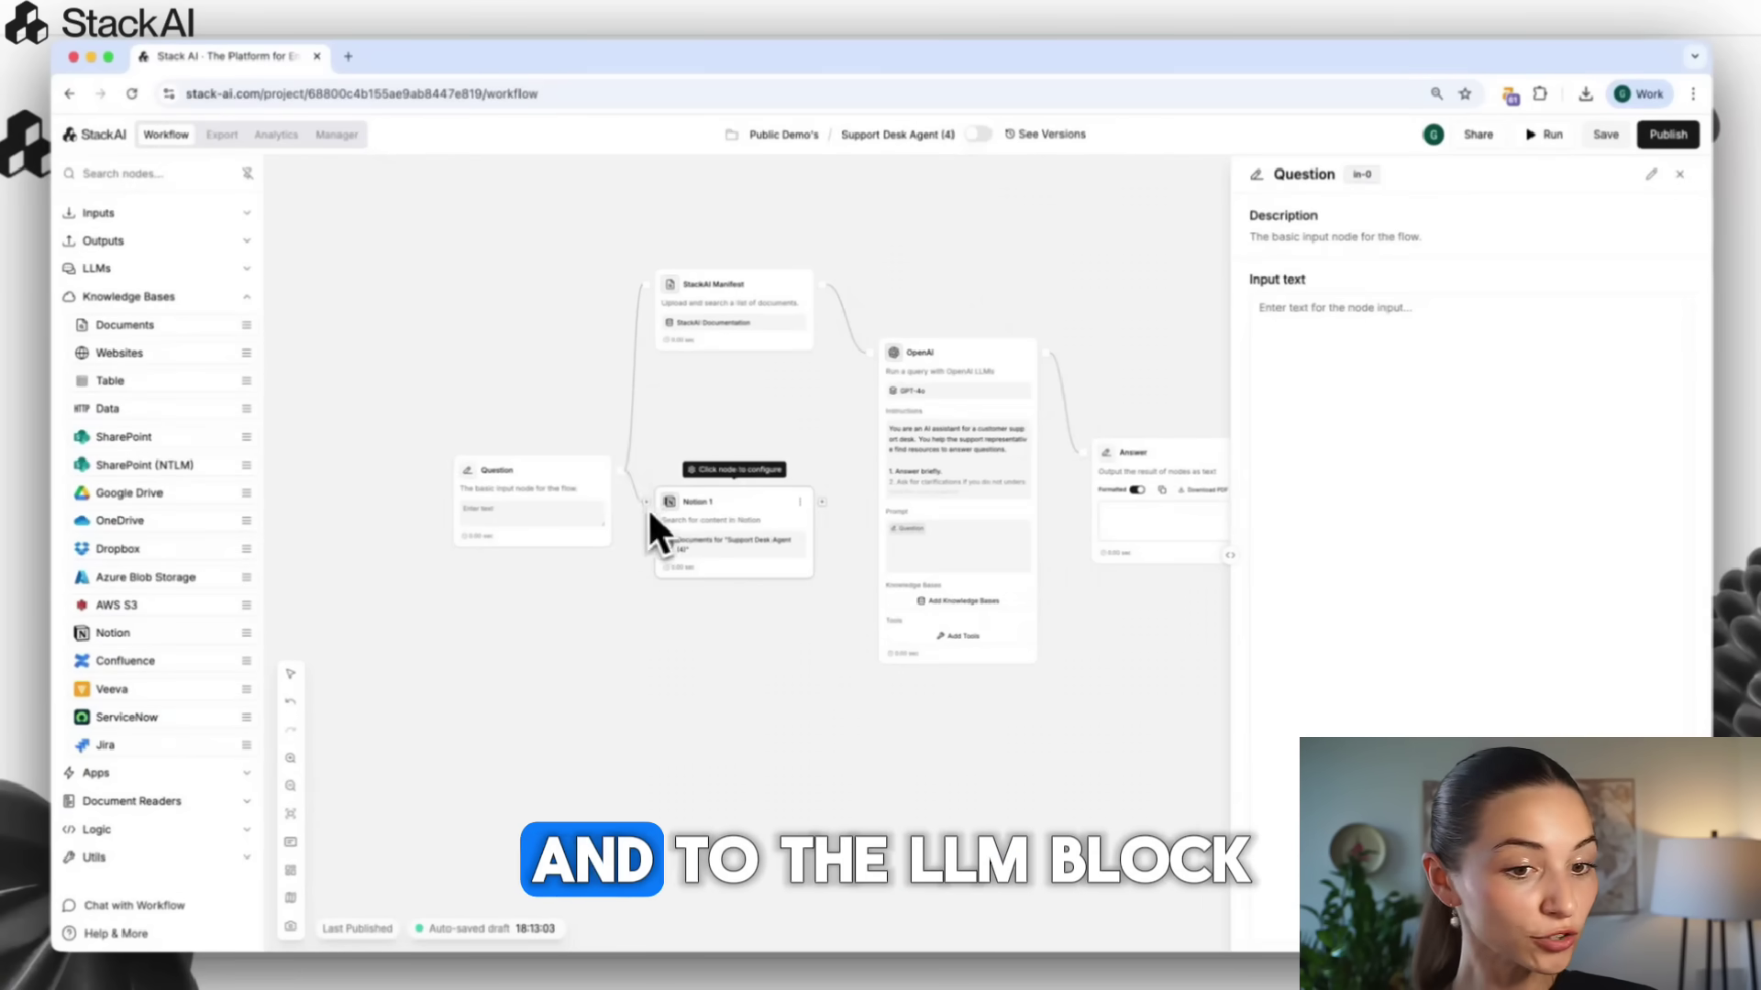
pyautogui.click(775, 518)
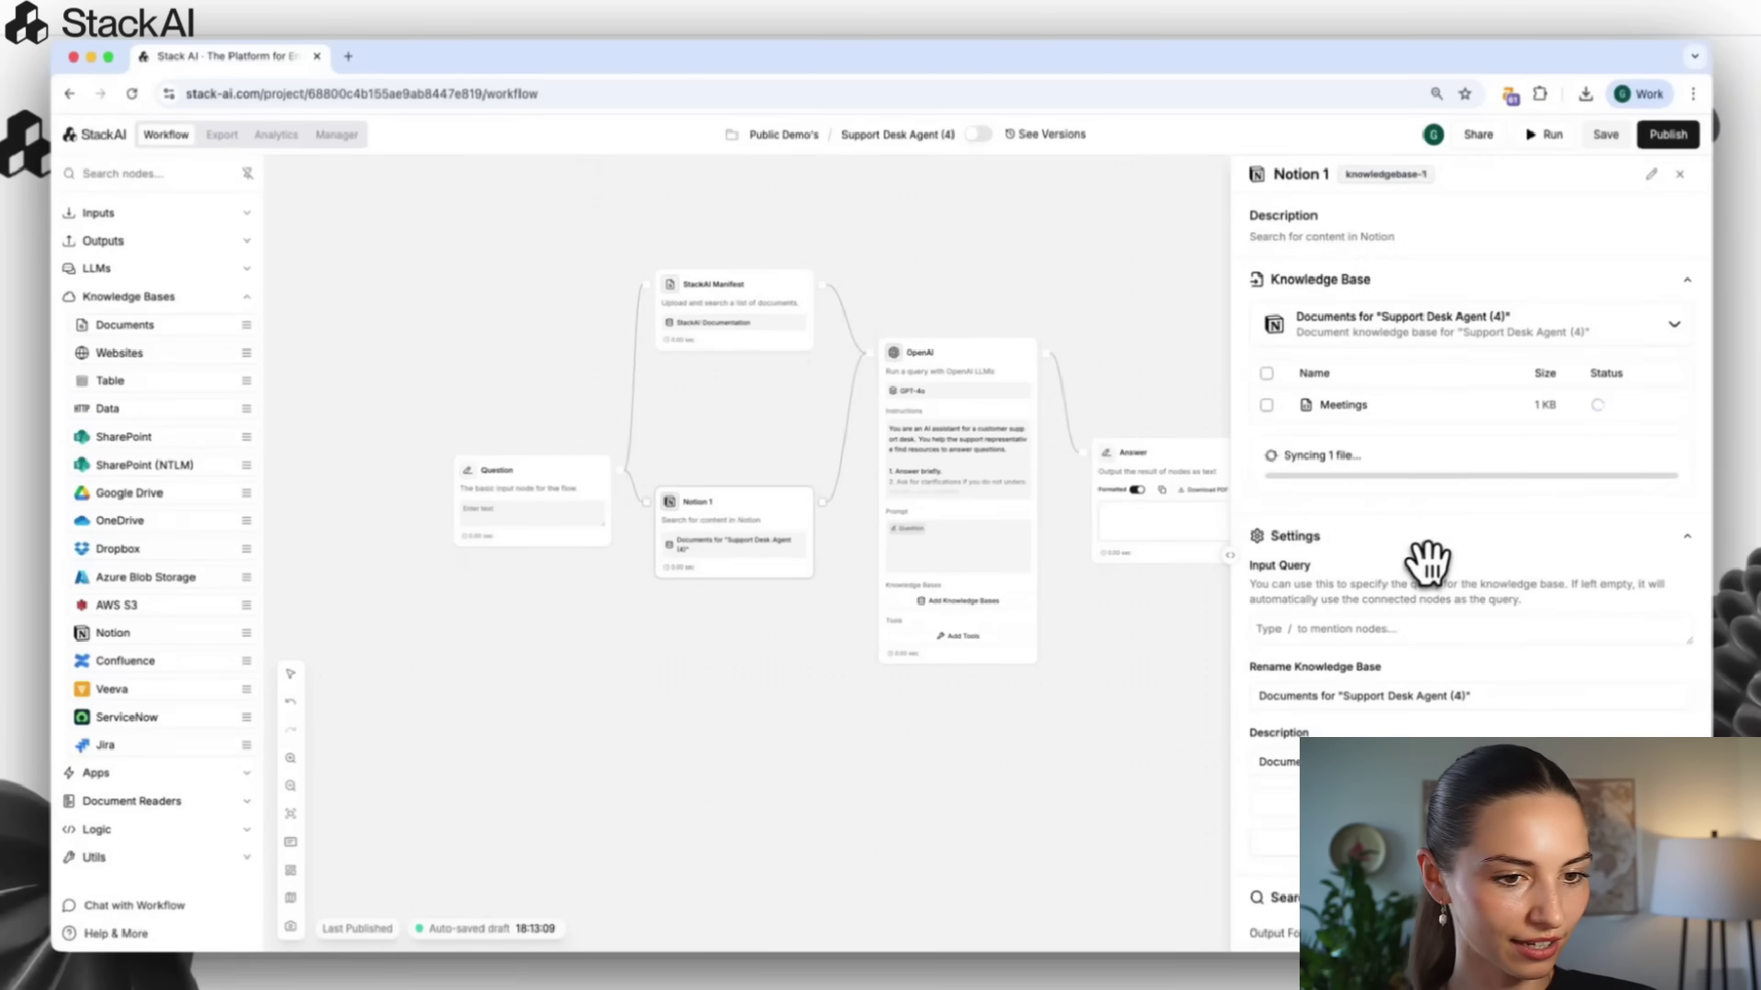
pyautogui.scroll(-1, 1428, 556)
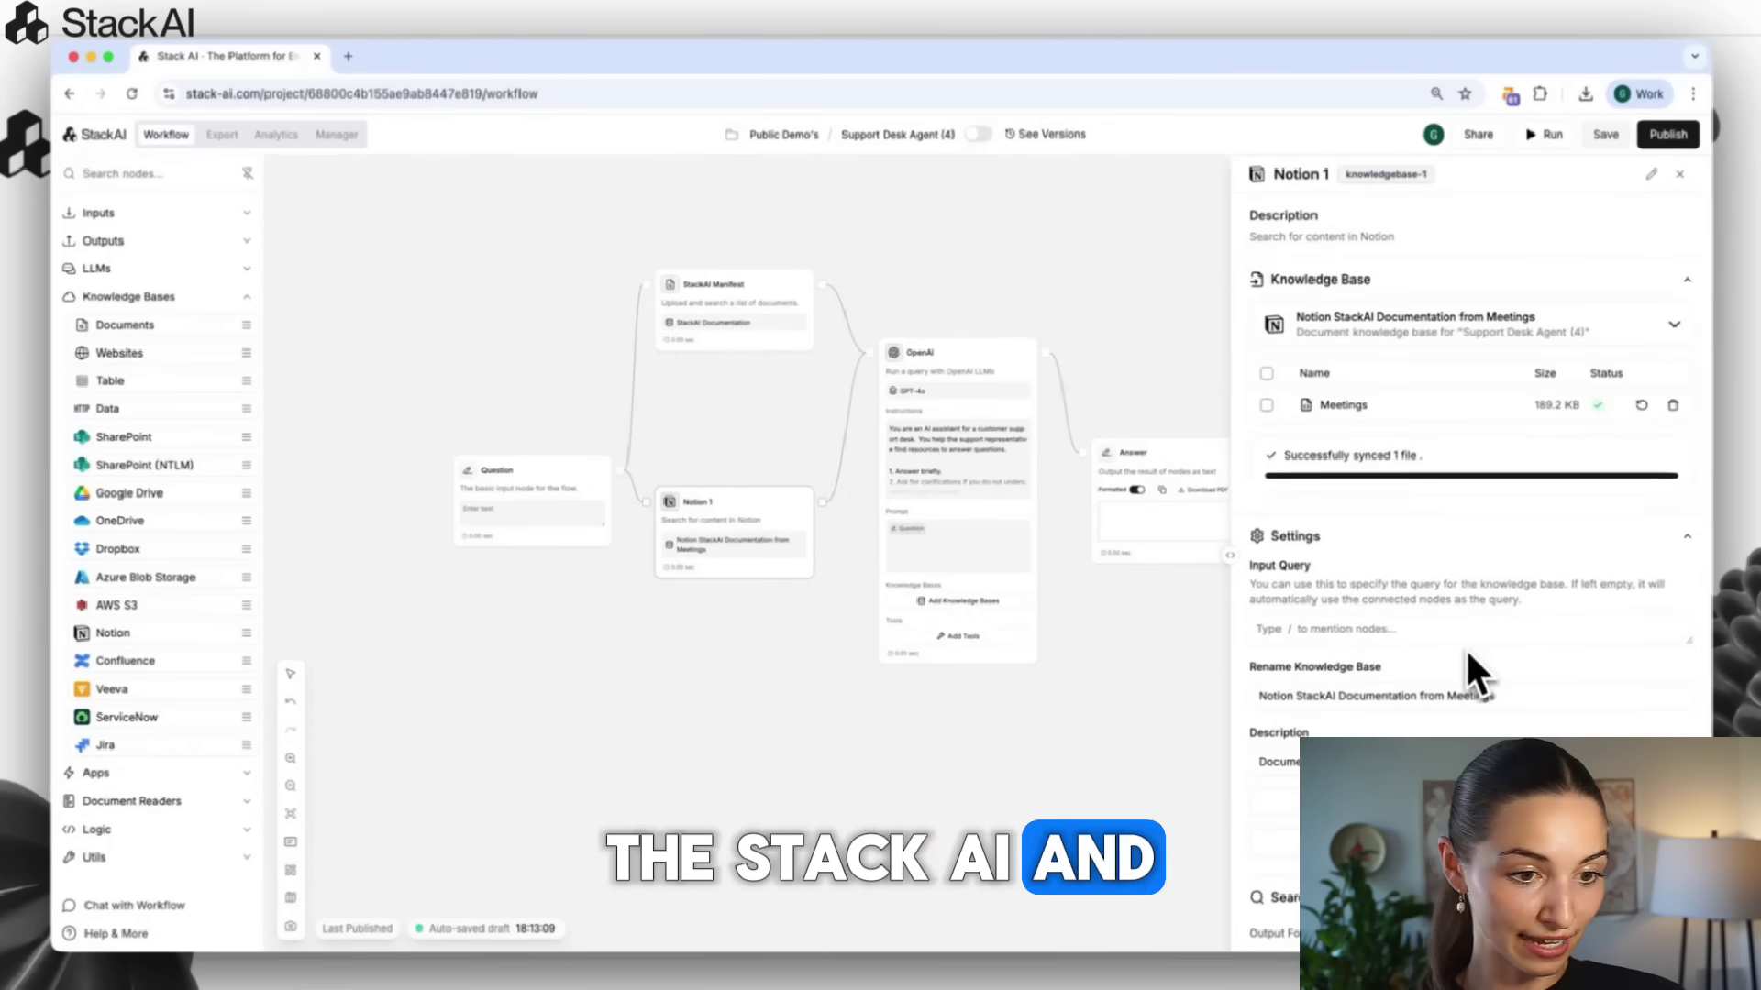
# Step: Switch the OpenAI step to GPT 4.1 and add Notion 1 to its instructions
pyautogui.click(1008, 477)
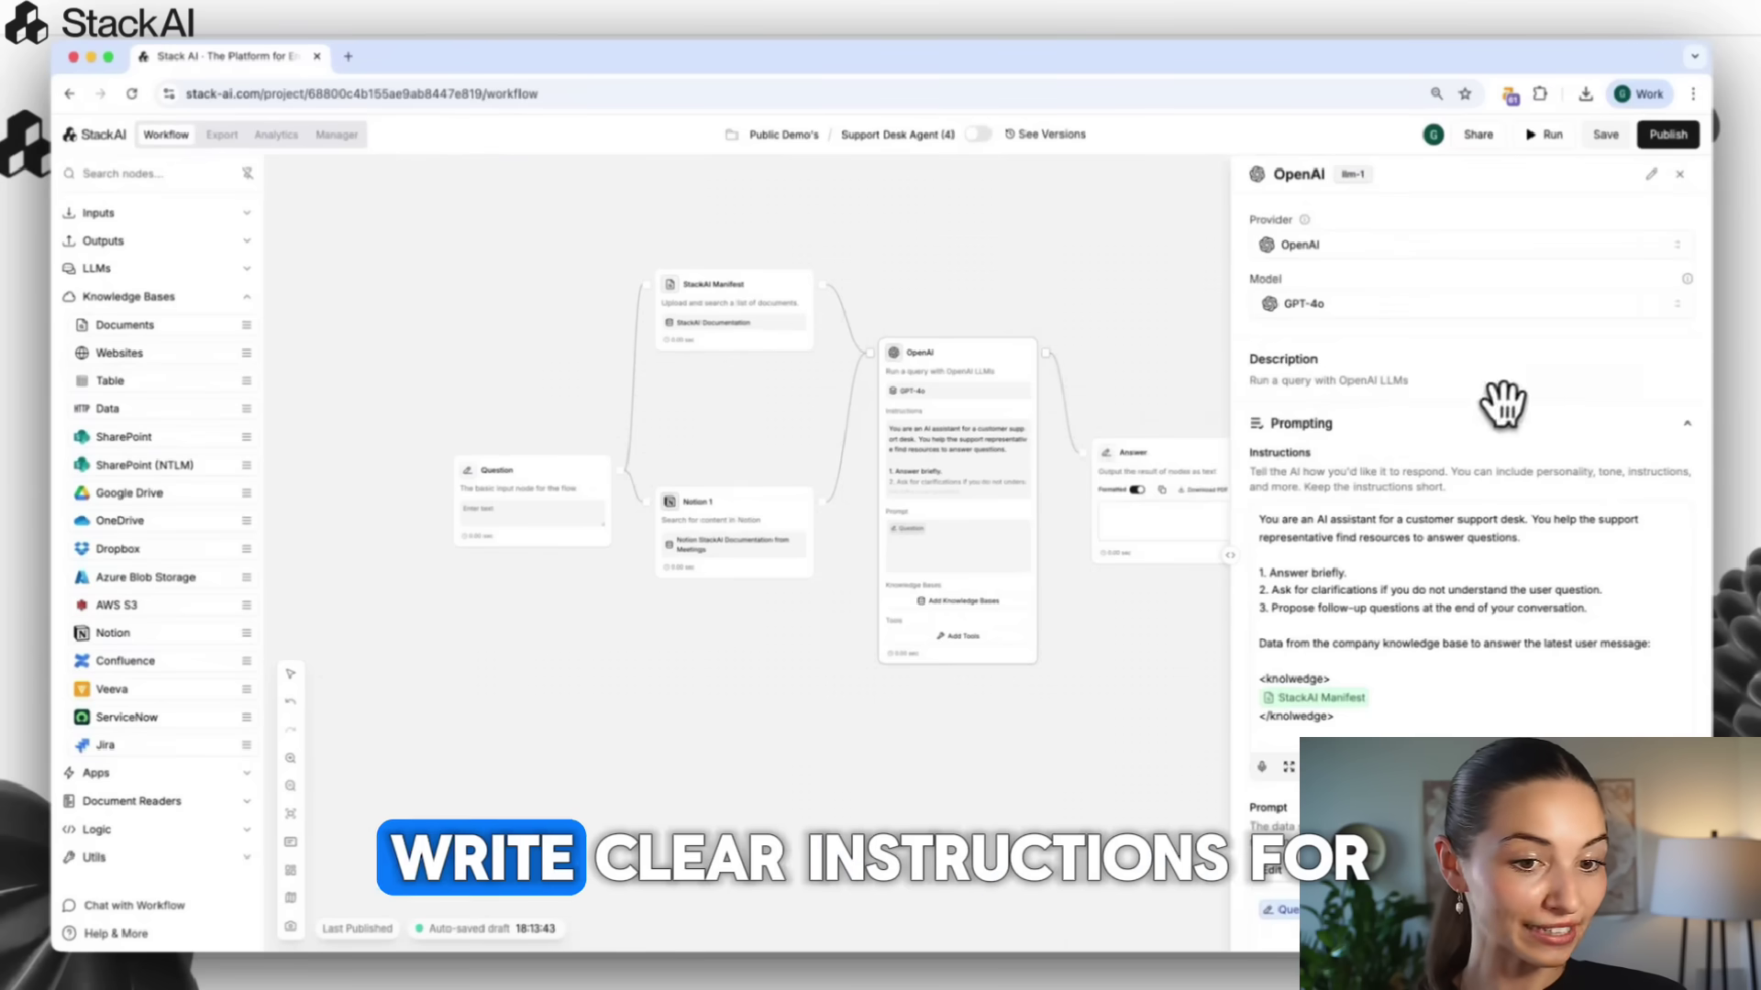
pyautogui.click(1606, 308)
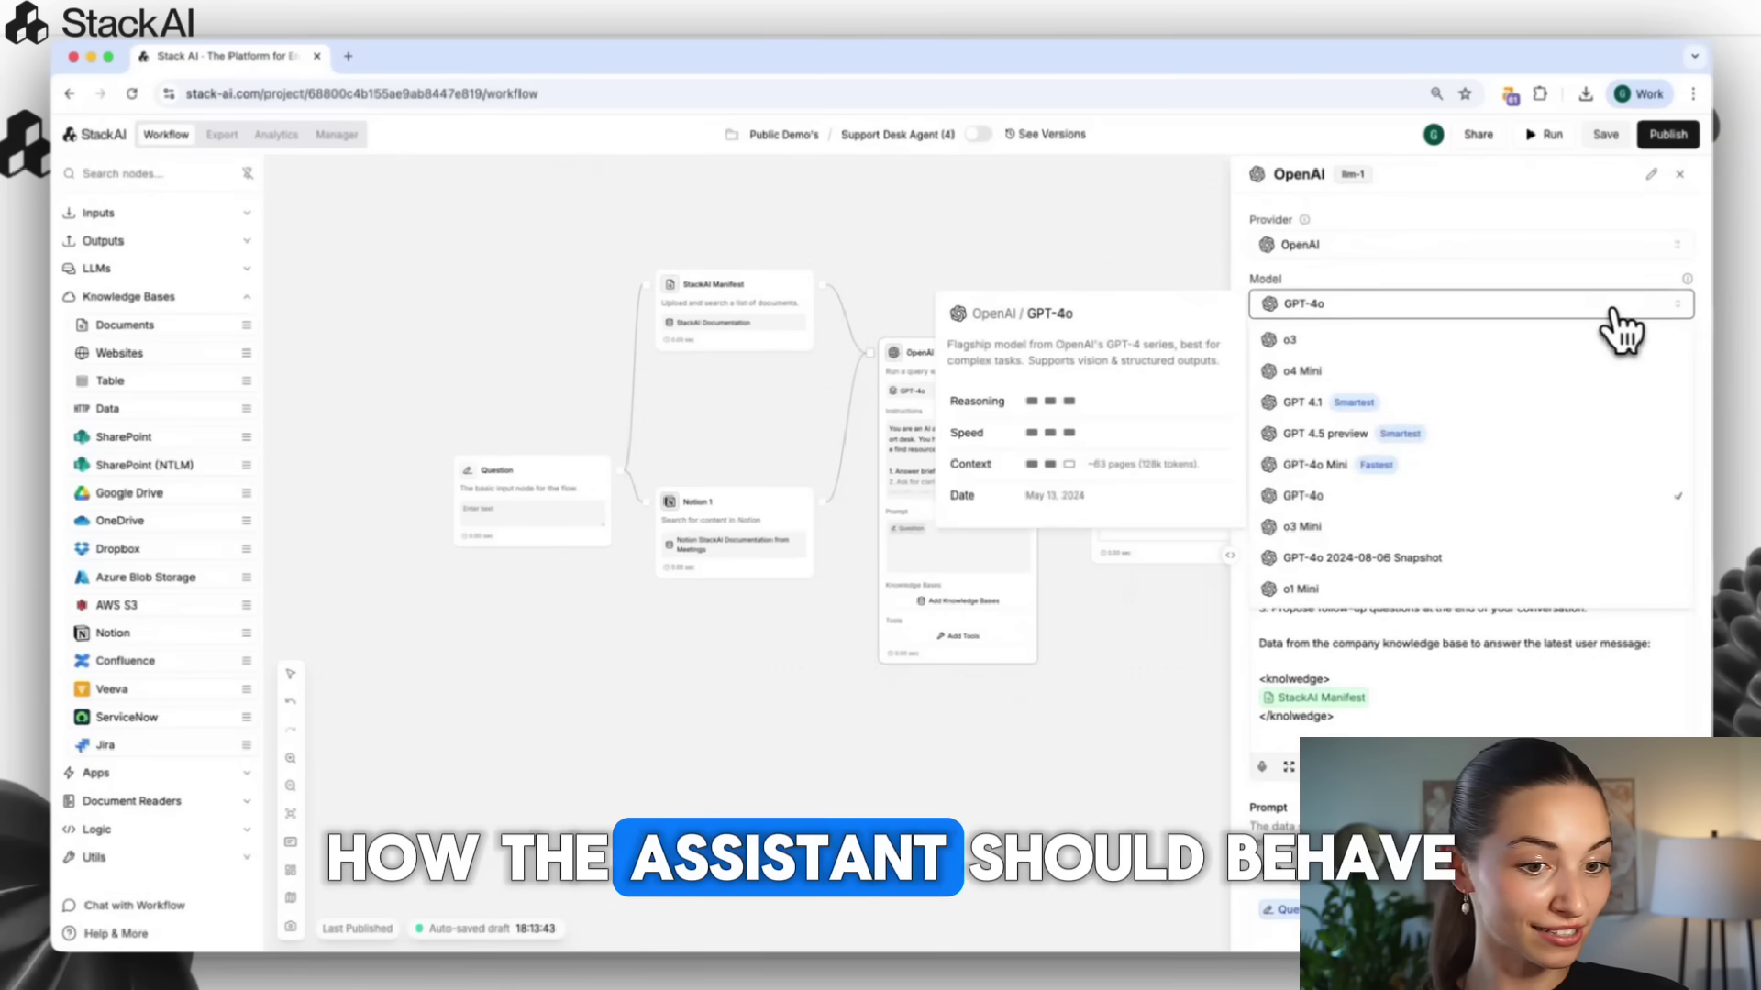
pyautogui.click(1534, 406)
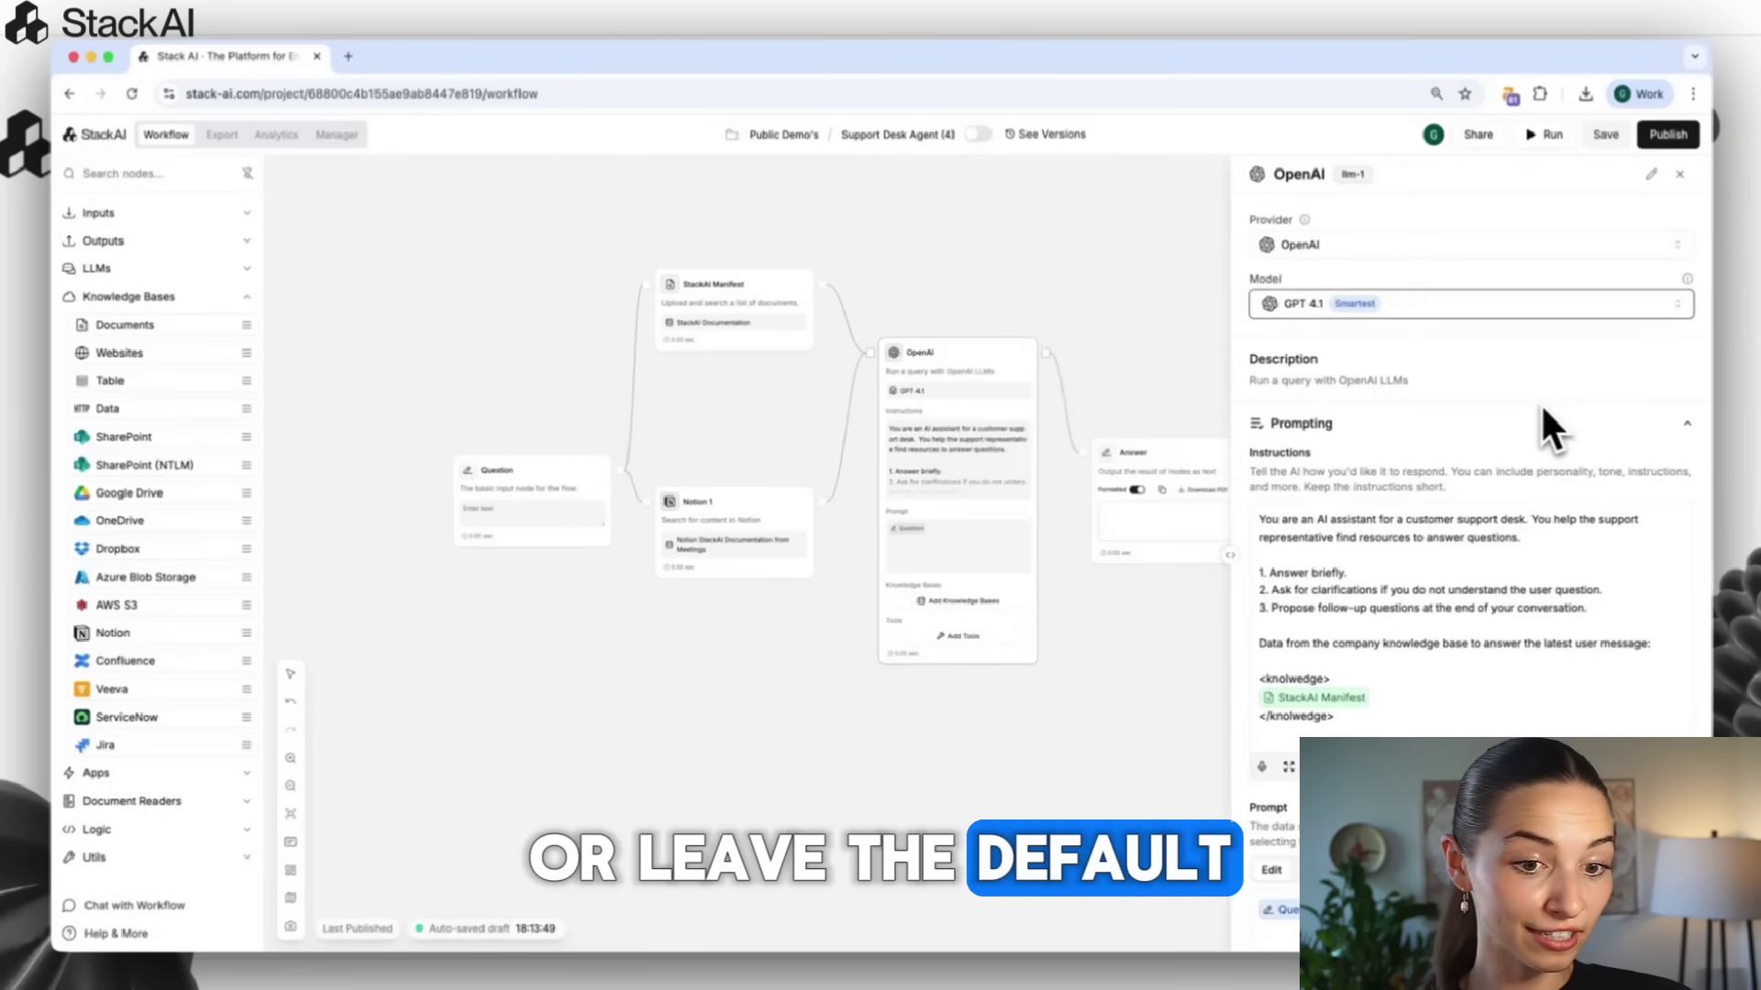
pyautogui.scroll(-2, 1541, 426)
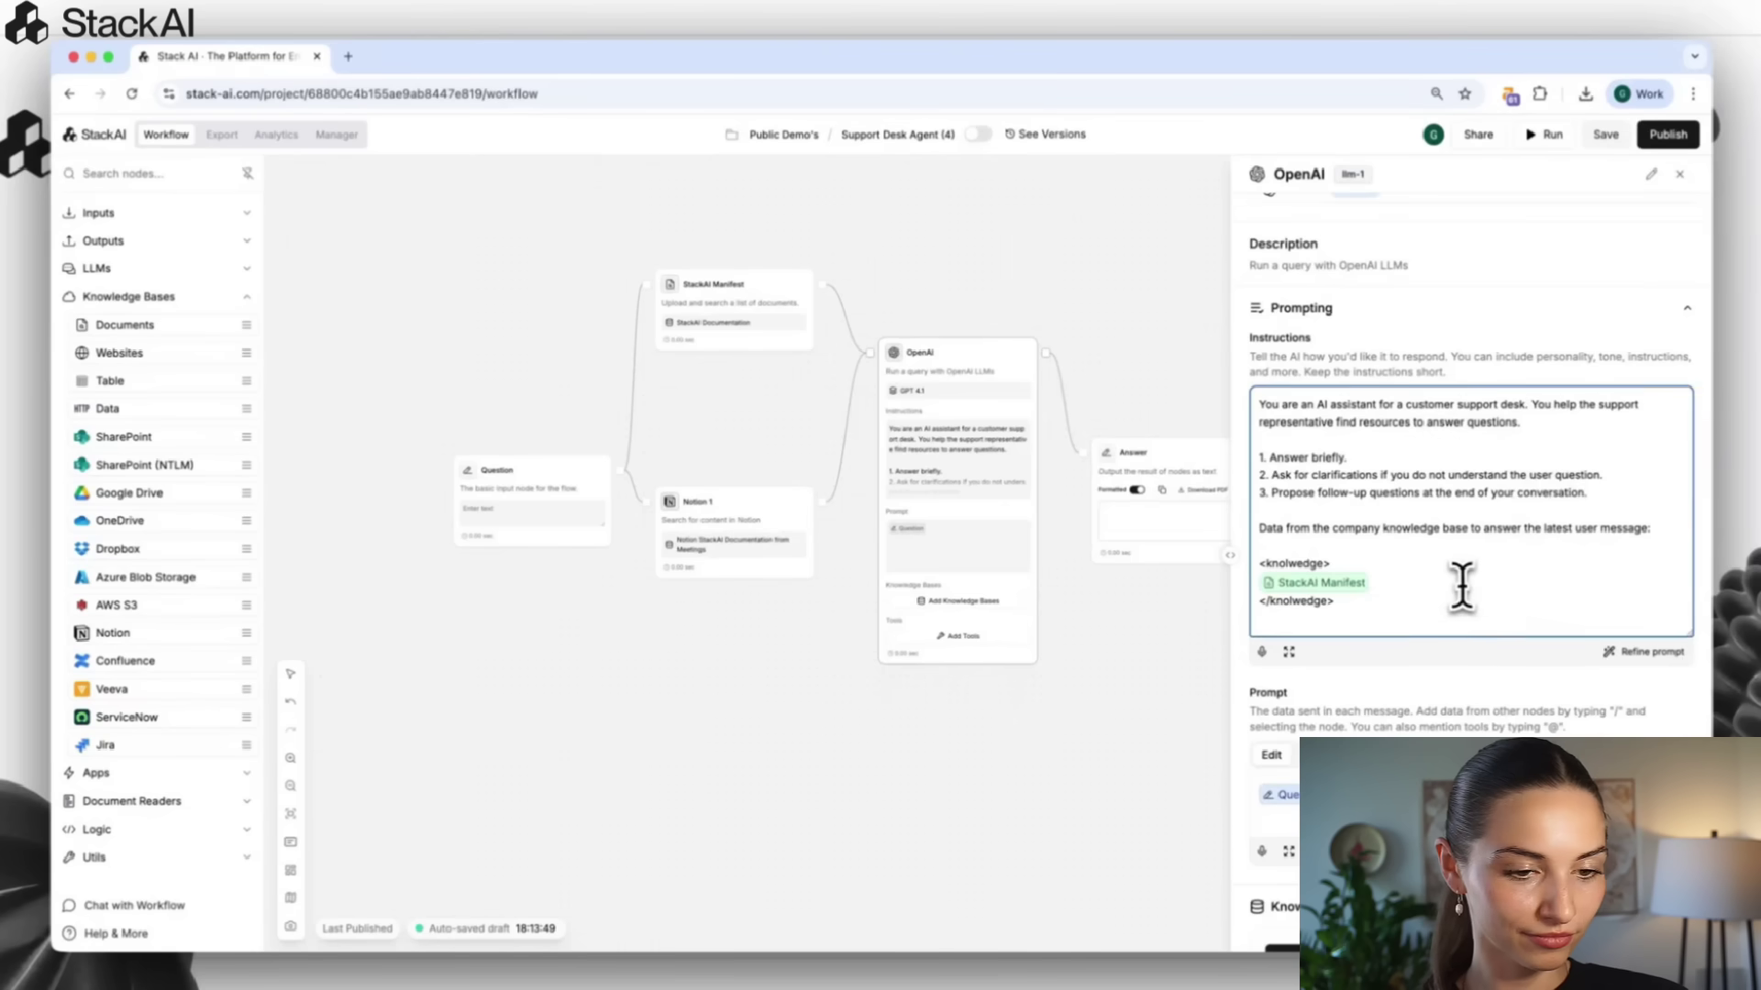
pyautogui.press('Return')
pyautogui.write('/')
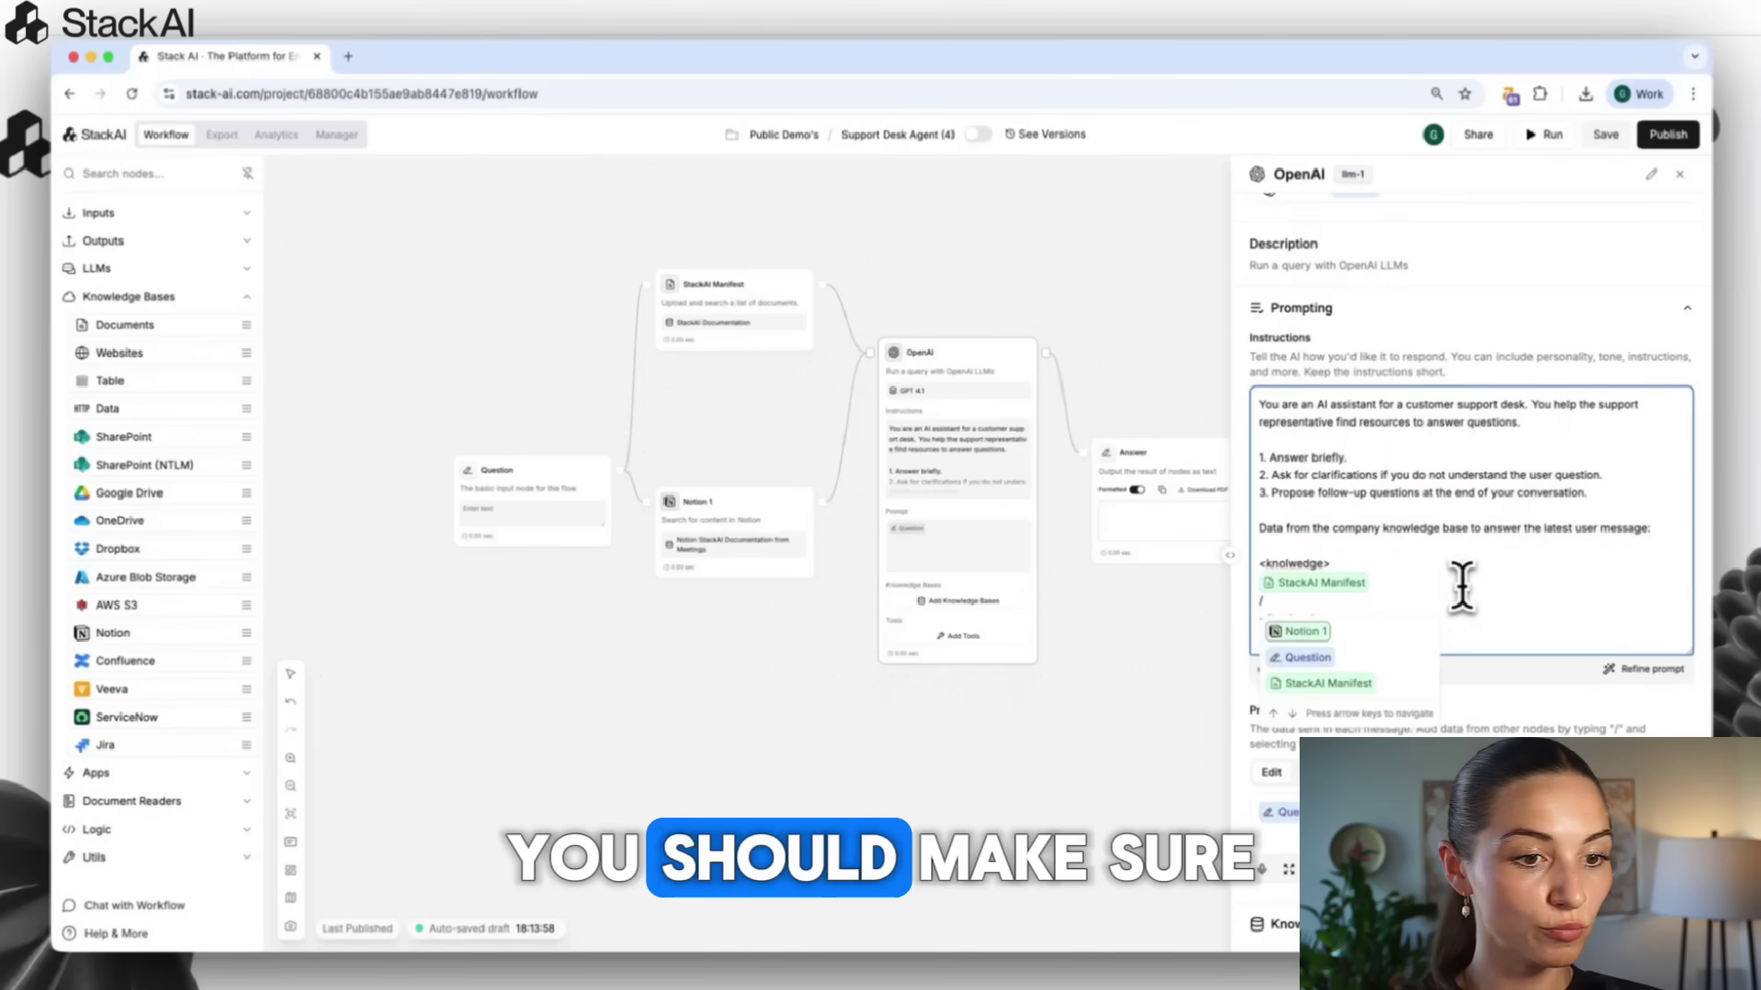
pyautogui.click(1308, 632)
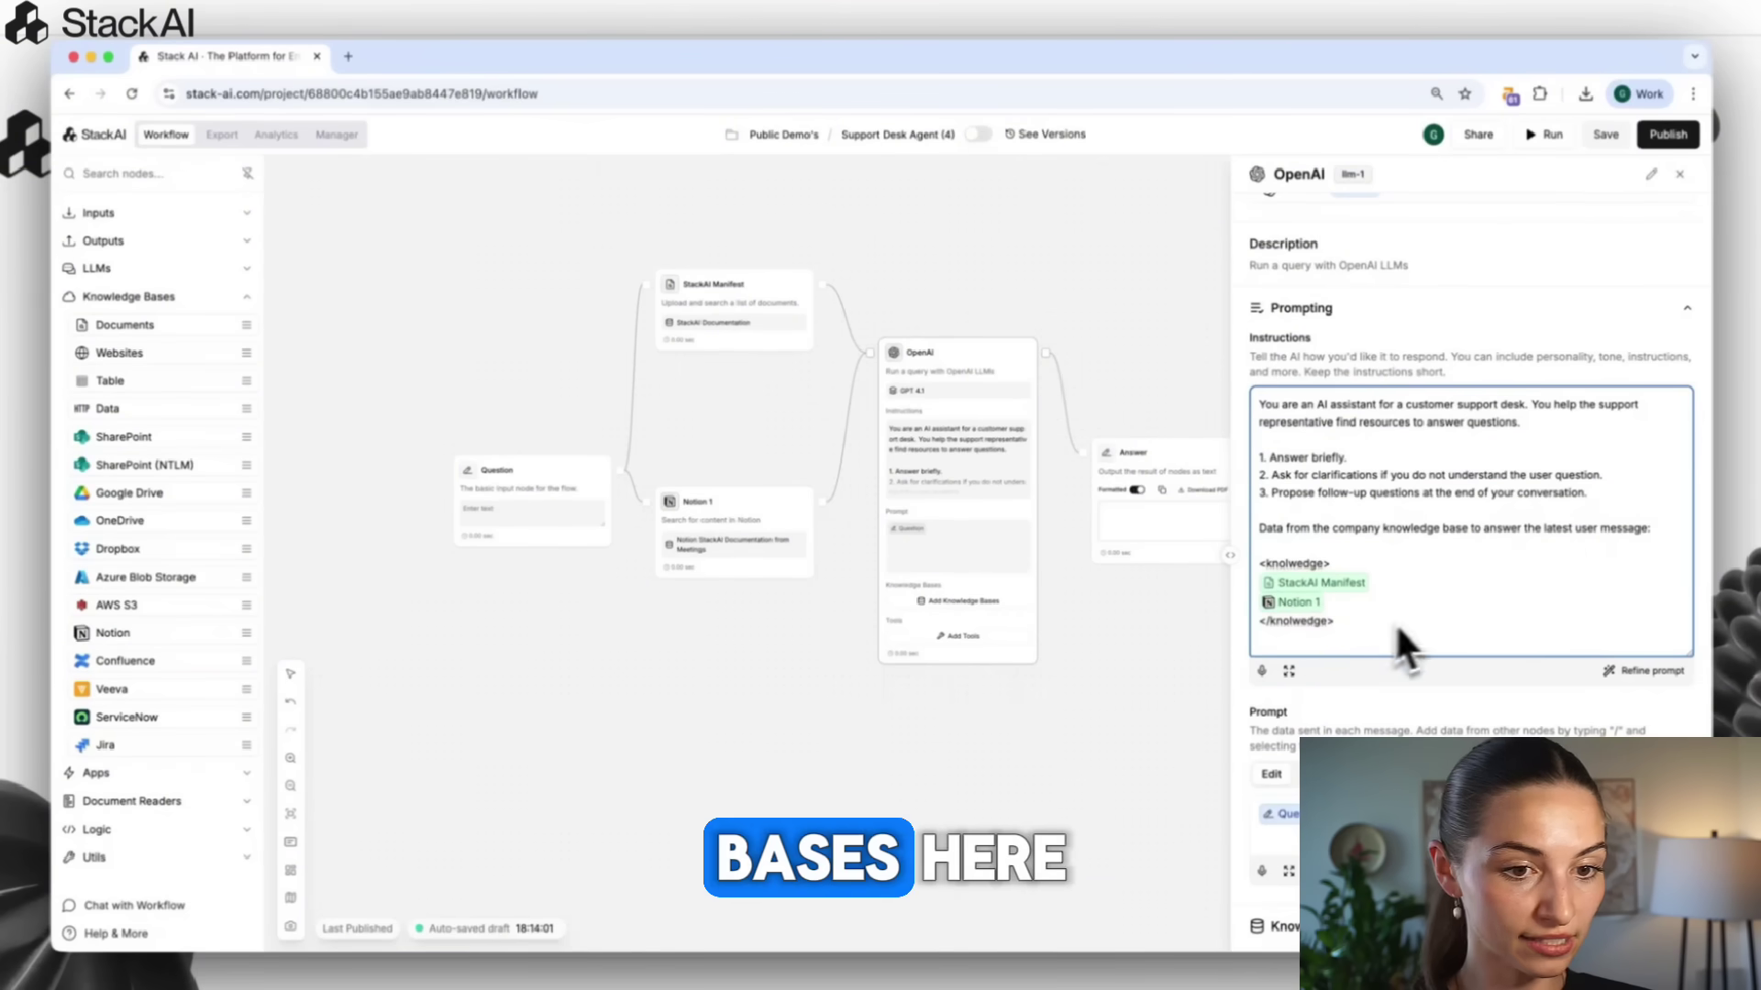
pyautogui.scroll(-3, 1494, 611)
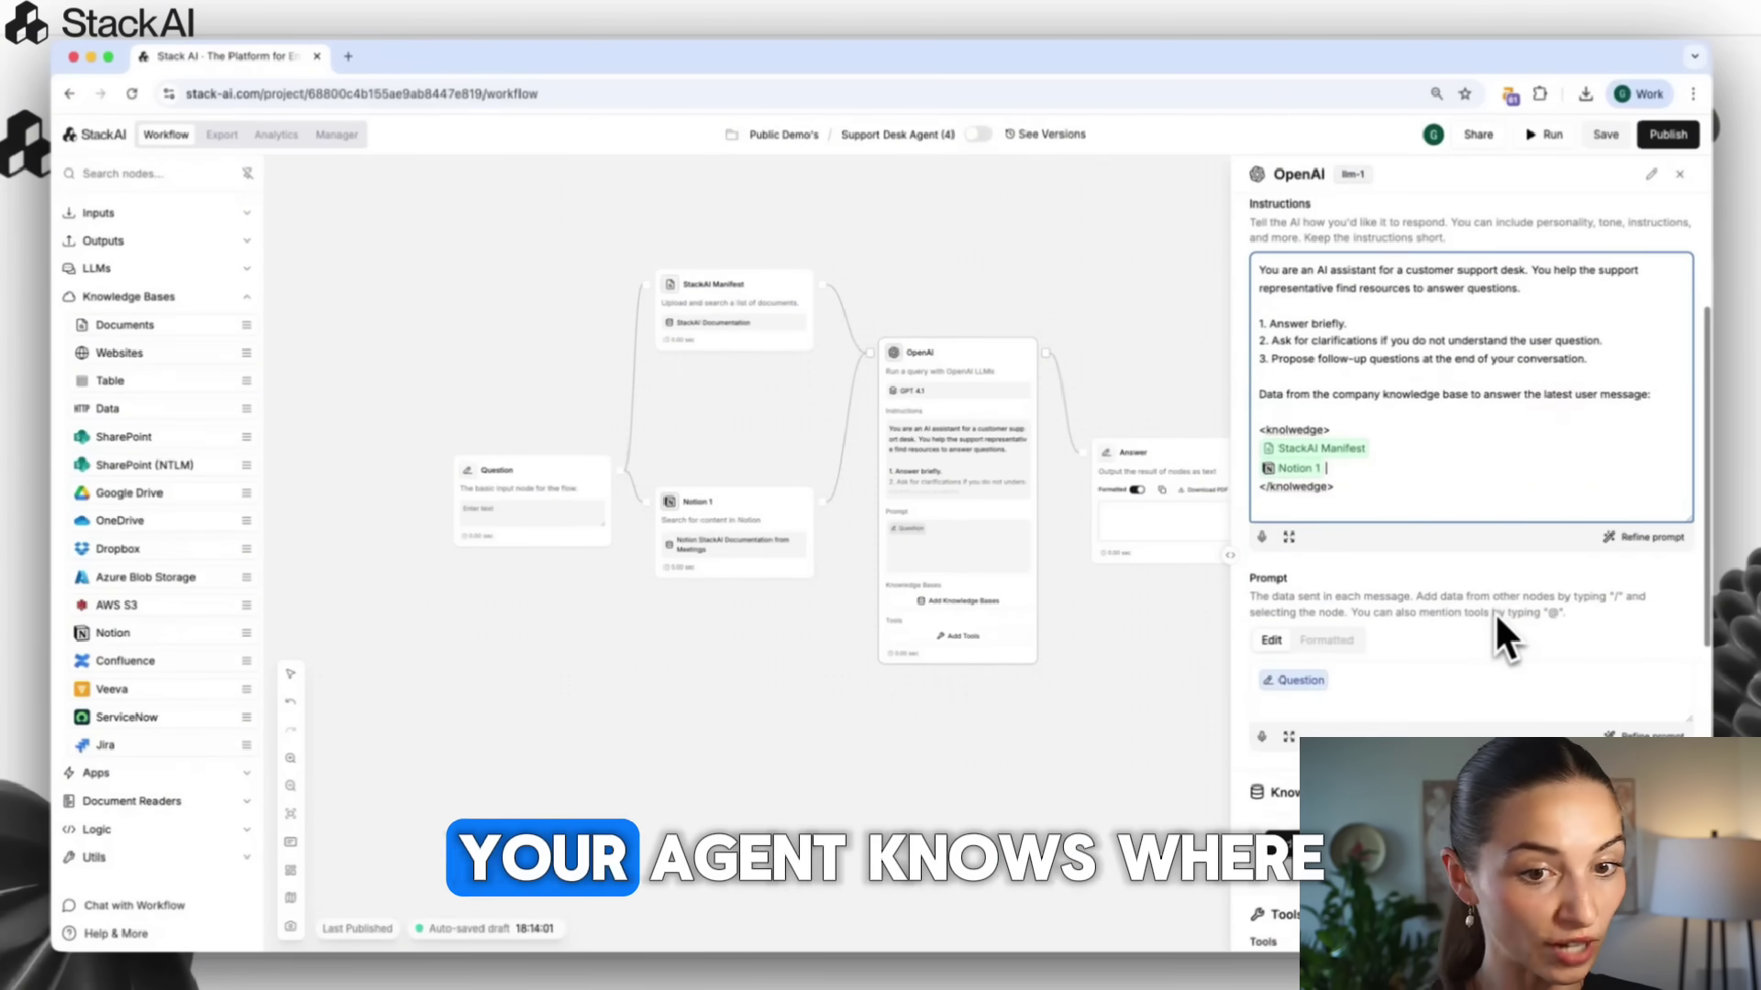
pyautogui.scroll(-1, 1498, 619)
pyautogui.scroll(-1, 1497, 619)
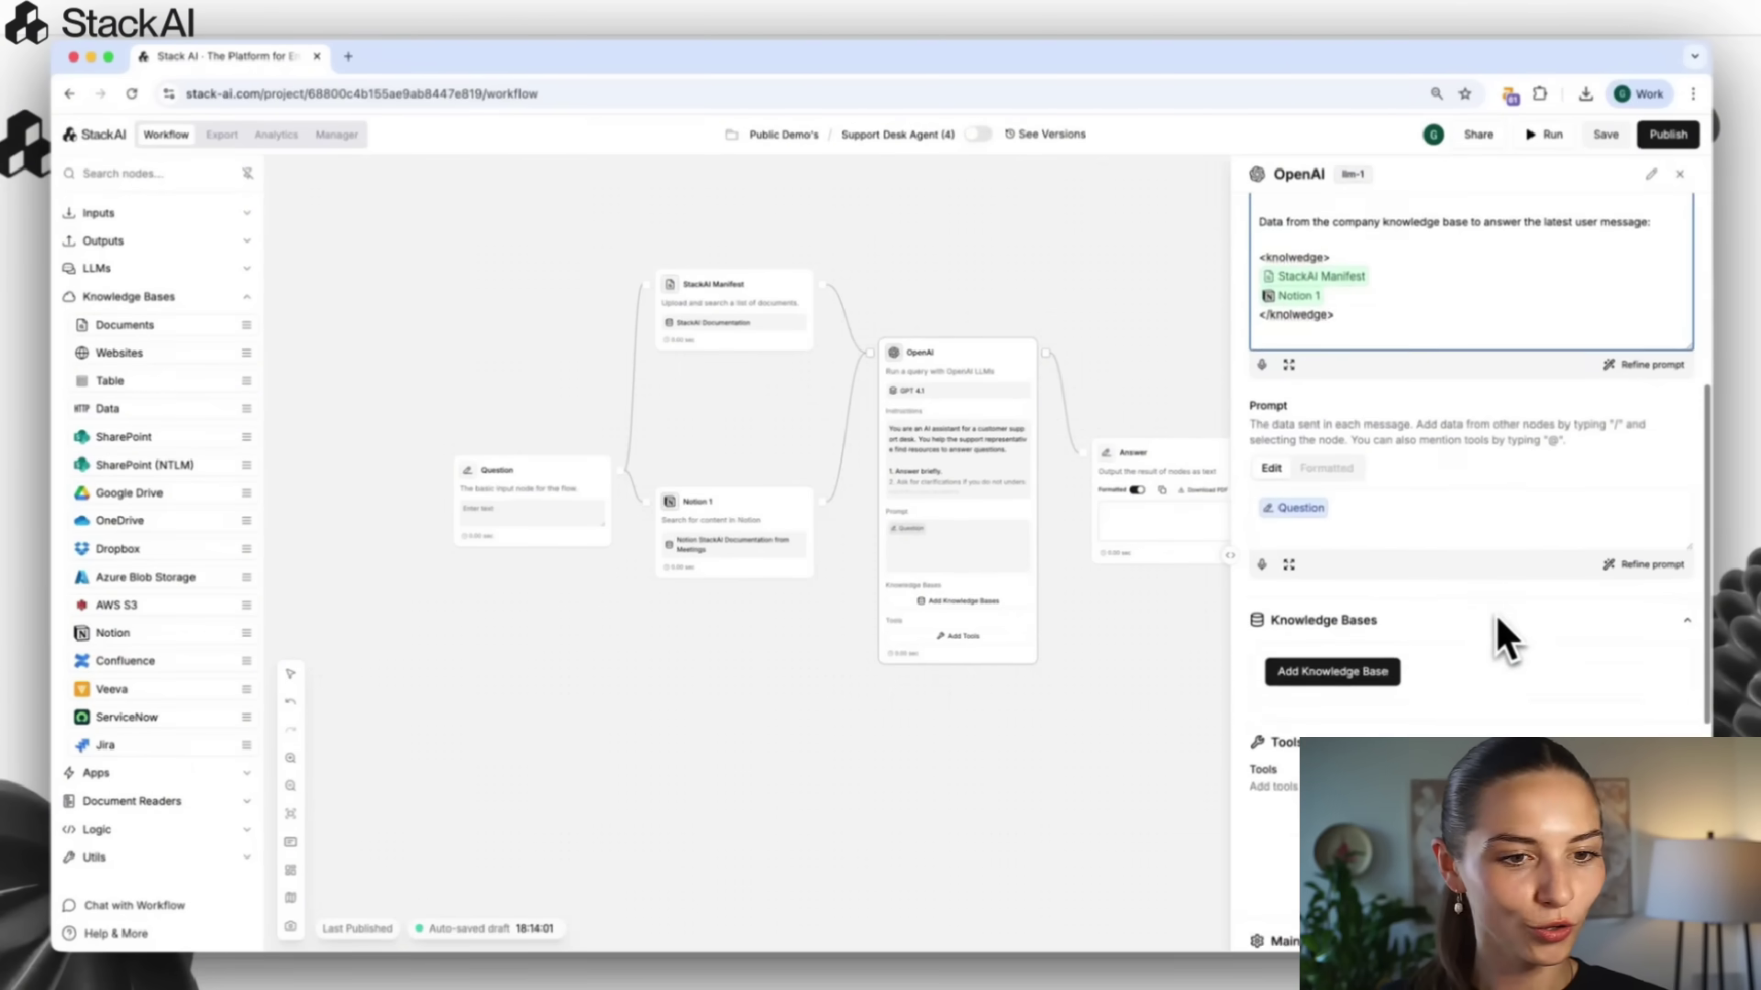
pyautogui.scroll(-1, 1496, 619)
pyautogui.scroll(-1, 1497, 619)
pyautogui.scroll(-1, 1495, 612)
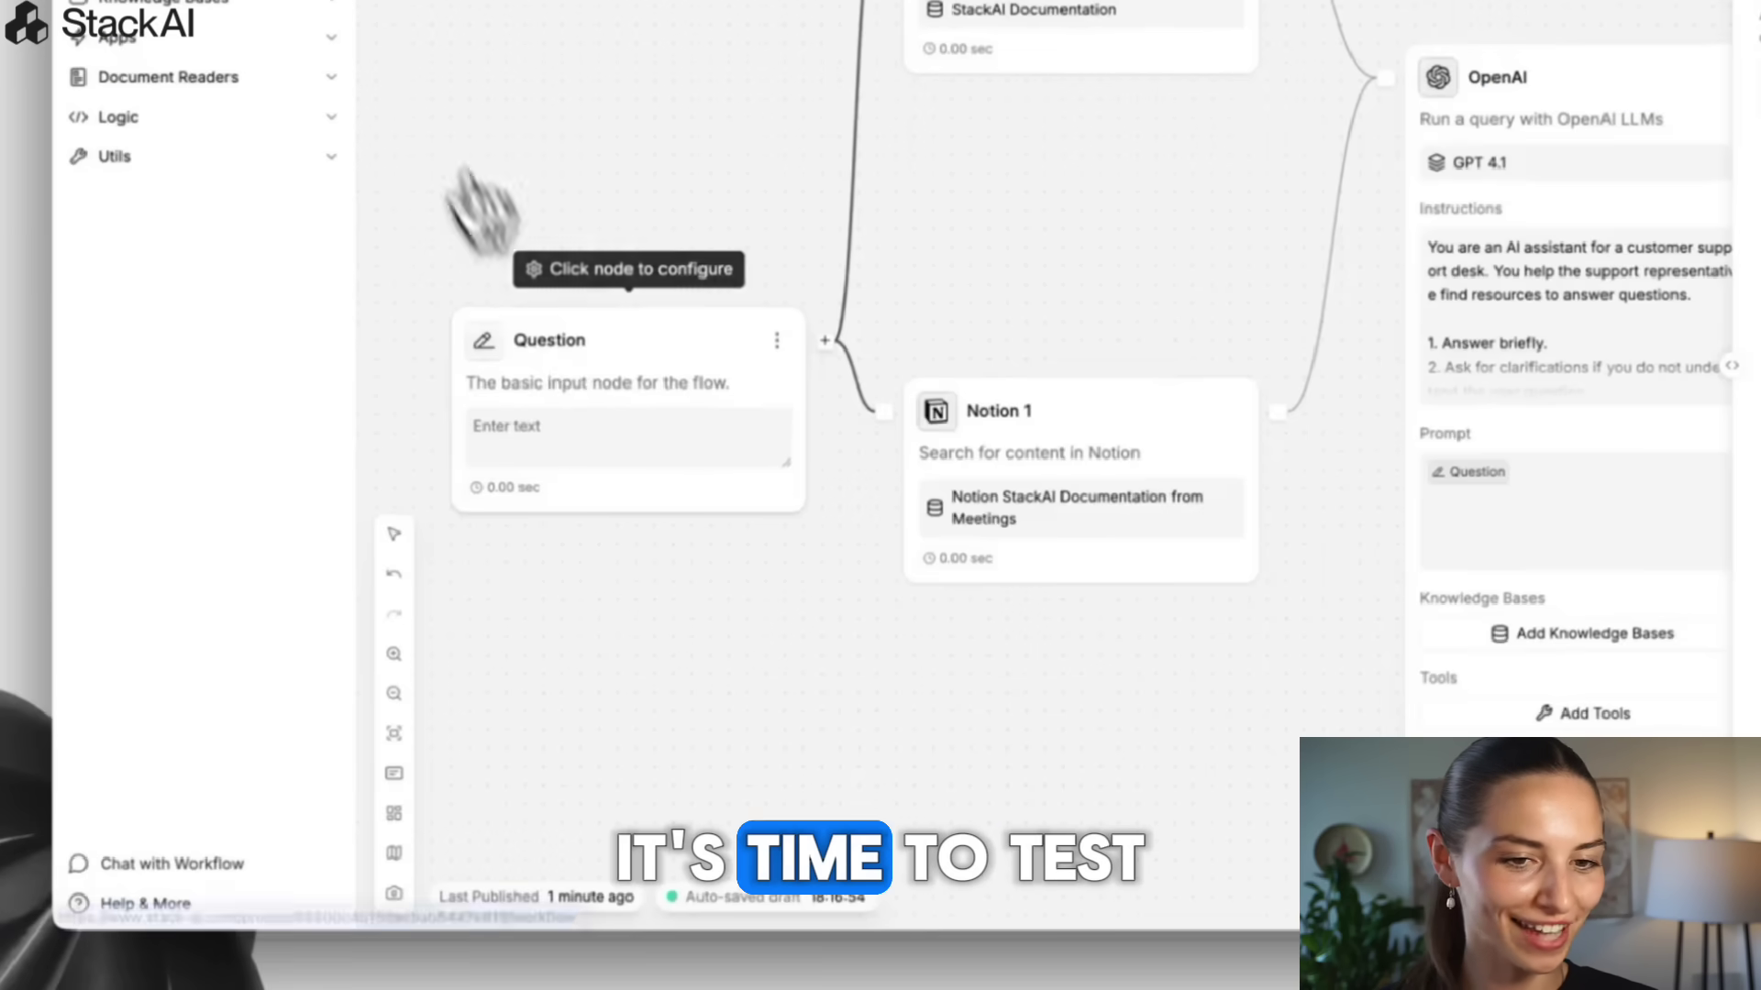
pyautogui.write('Main use cases of StackAI')
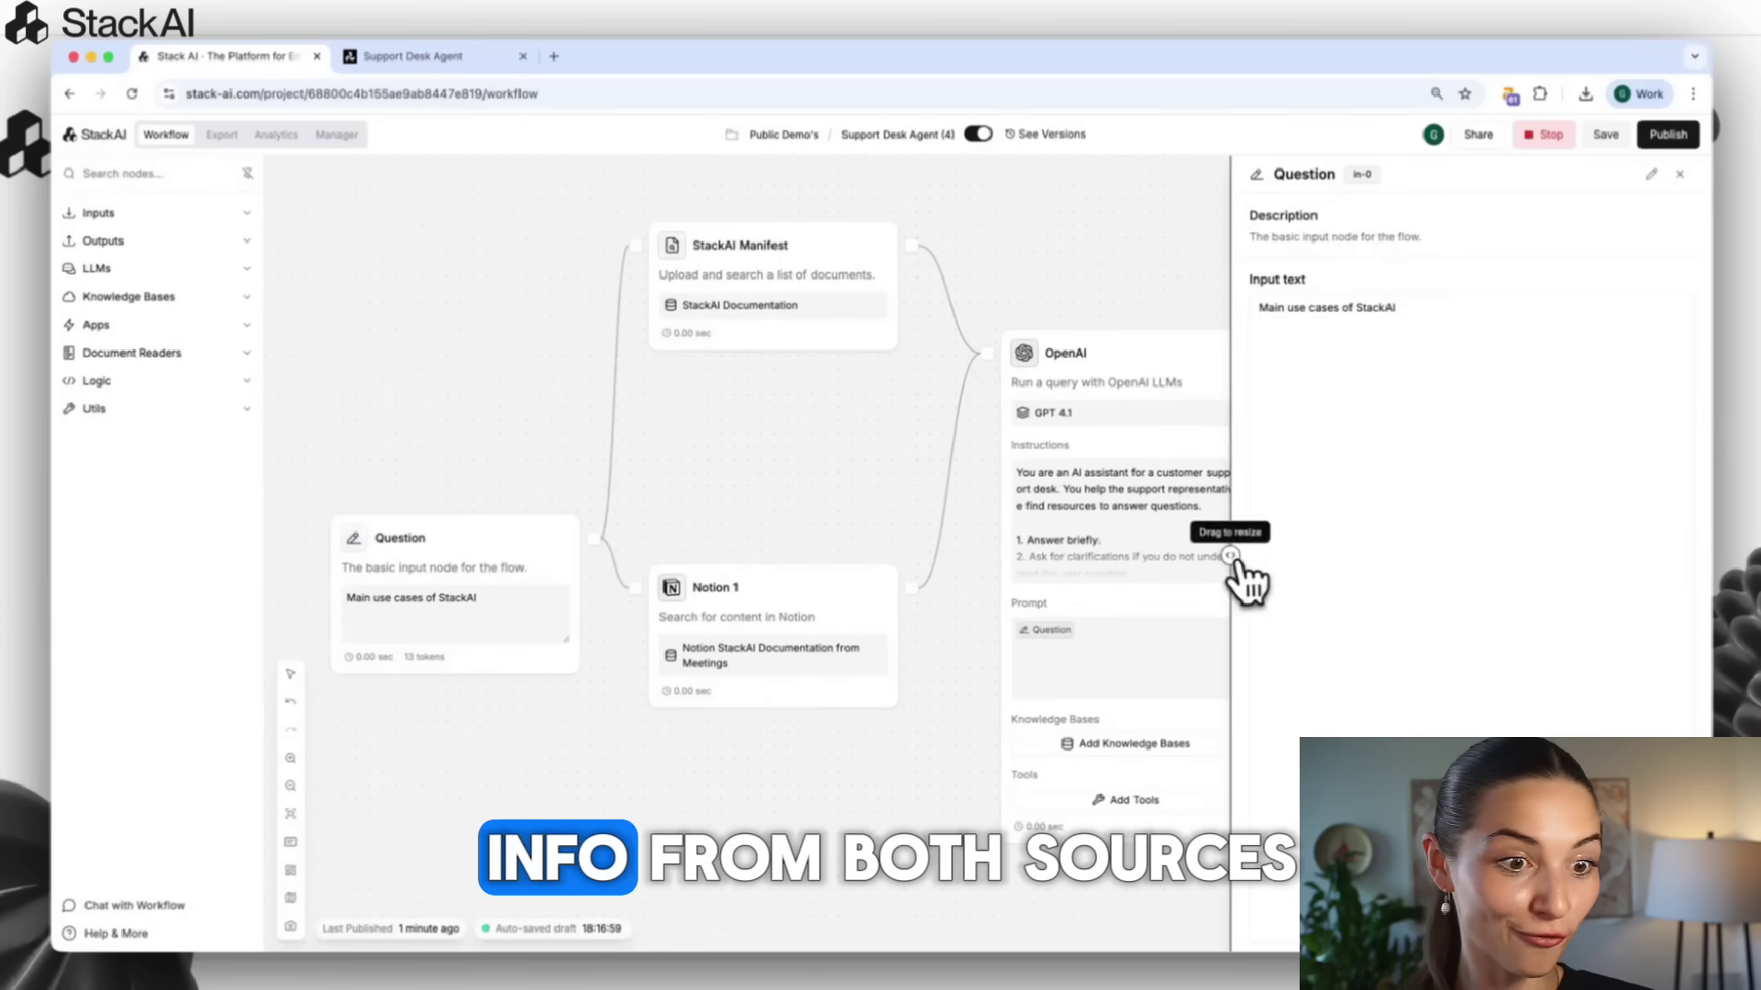
# Step: Run the workflow on the question 'Main use cases of StackAI'
pyautogui.click(1233, 578)
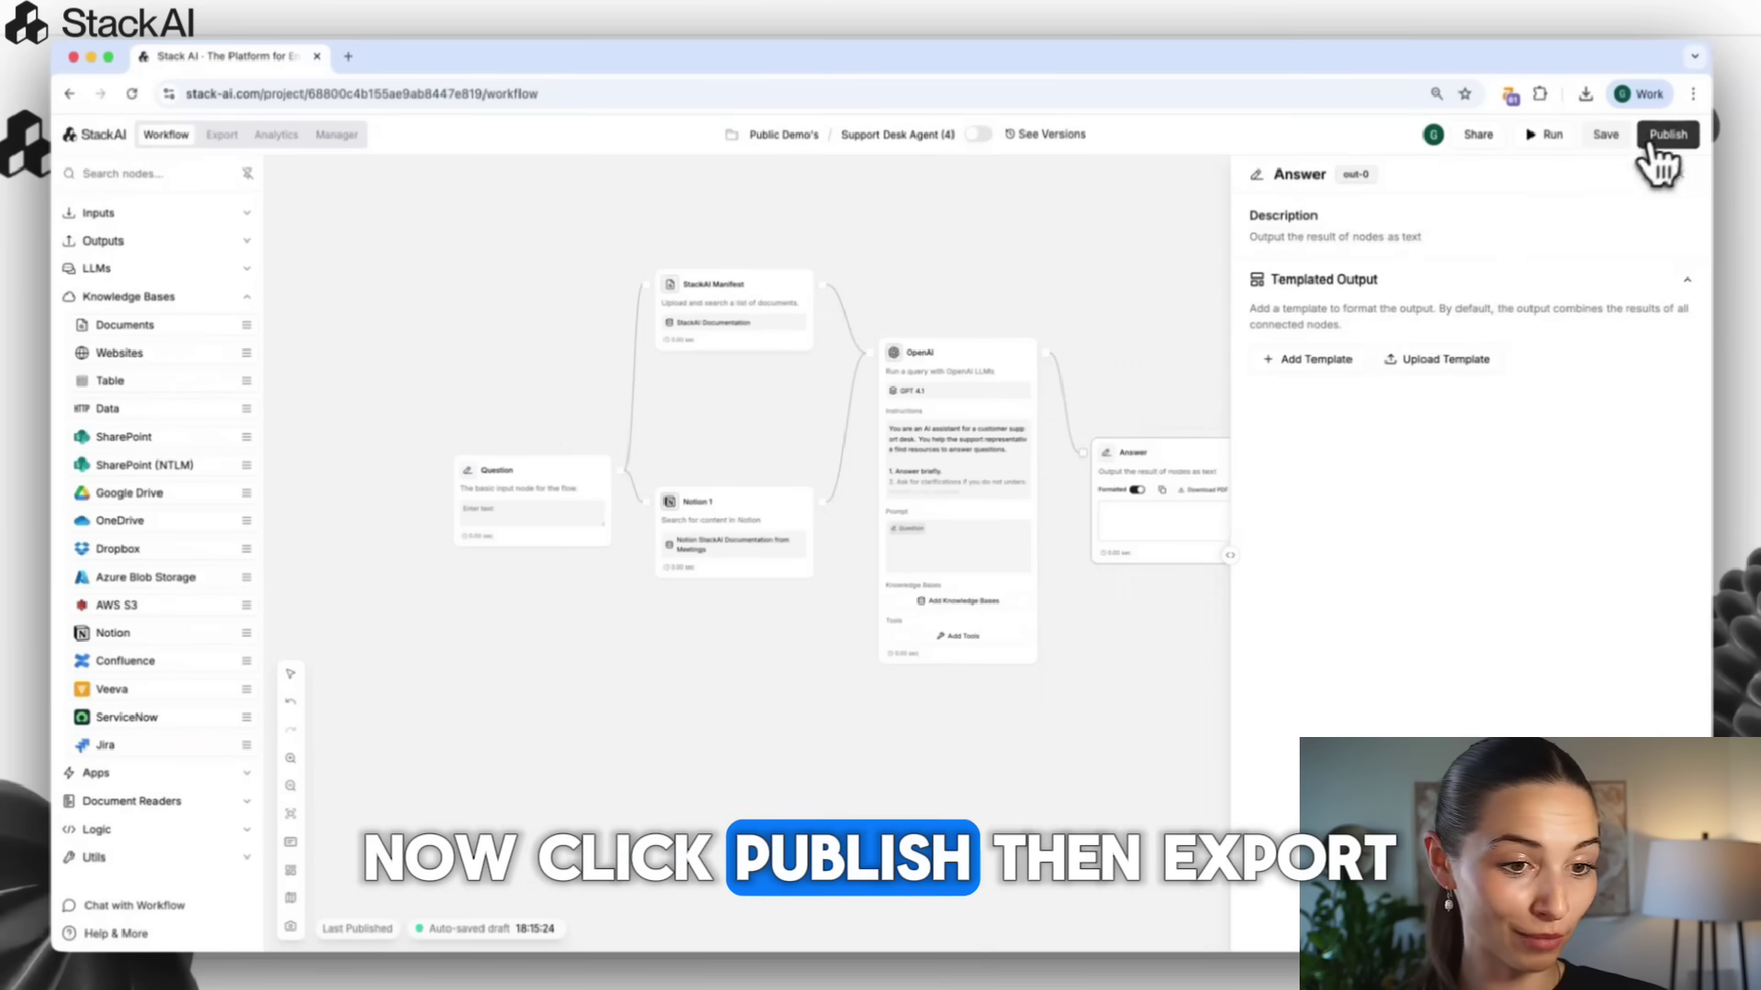
# Step: Publish the workflow and export it as a Chat Assistant named Support Desk Agent, with a description
pyautogui.click(1603, 193)
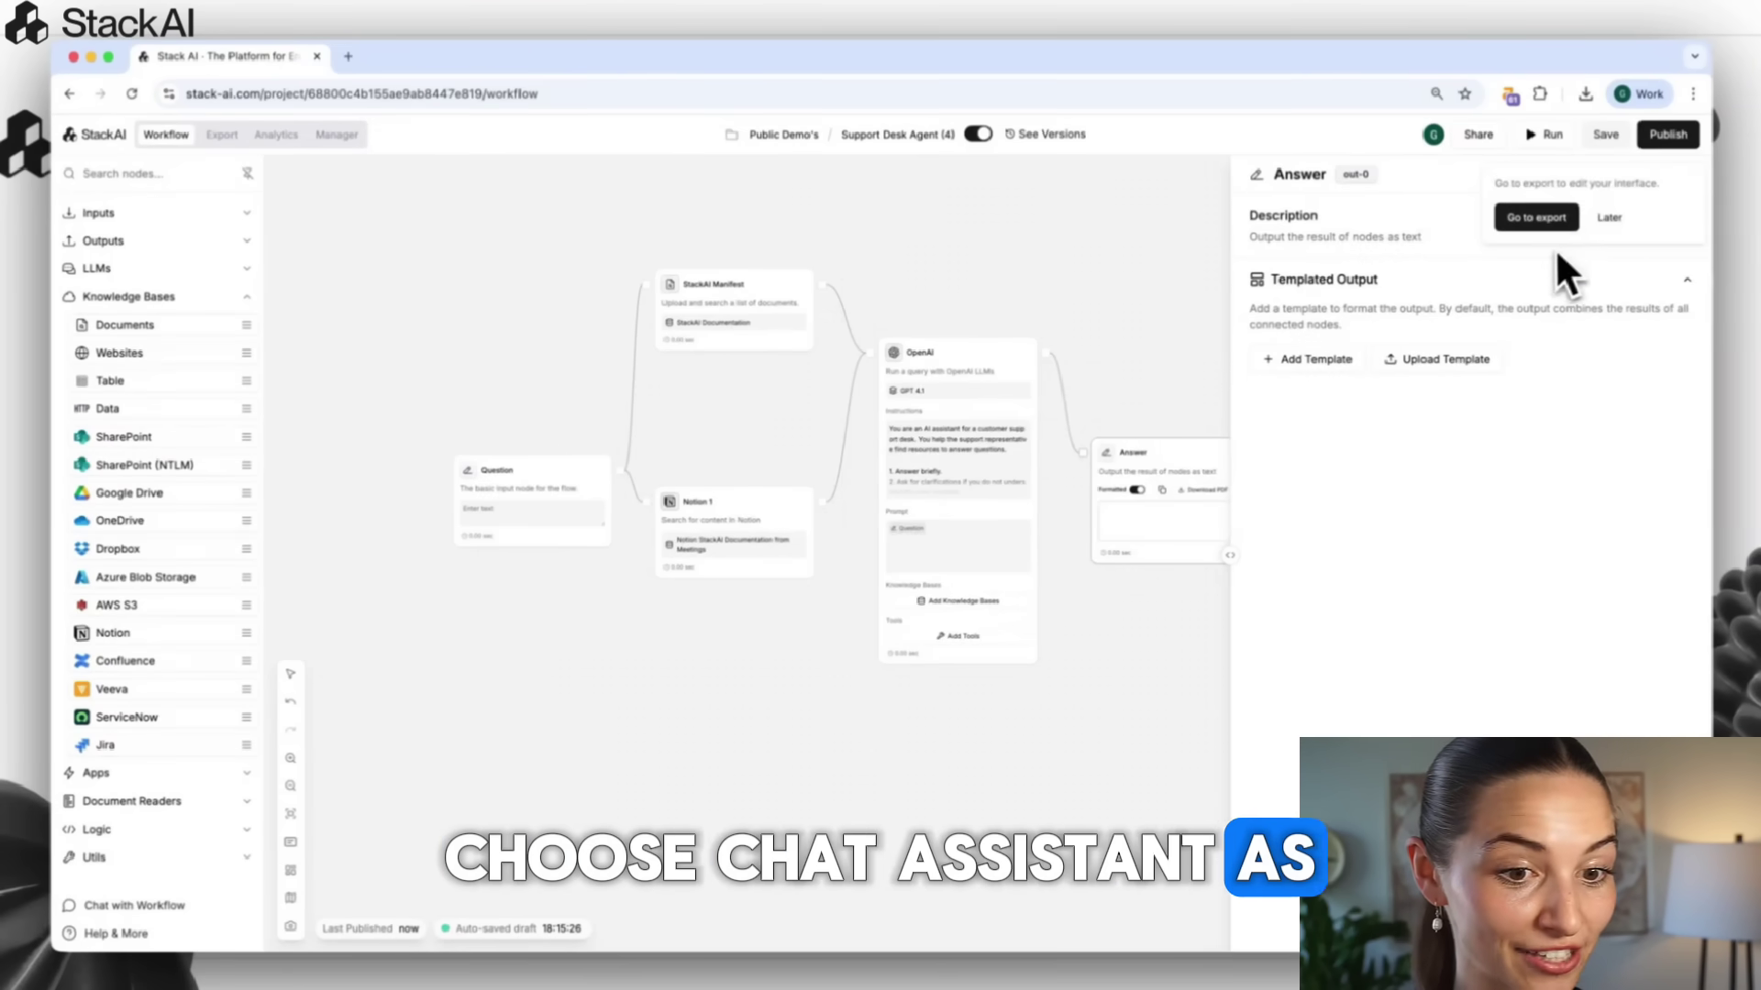
pyautogui.click(1537, 220)
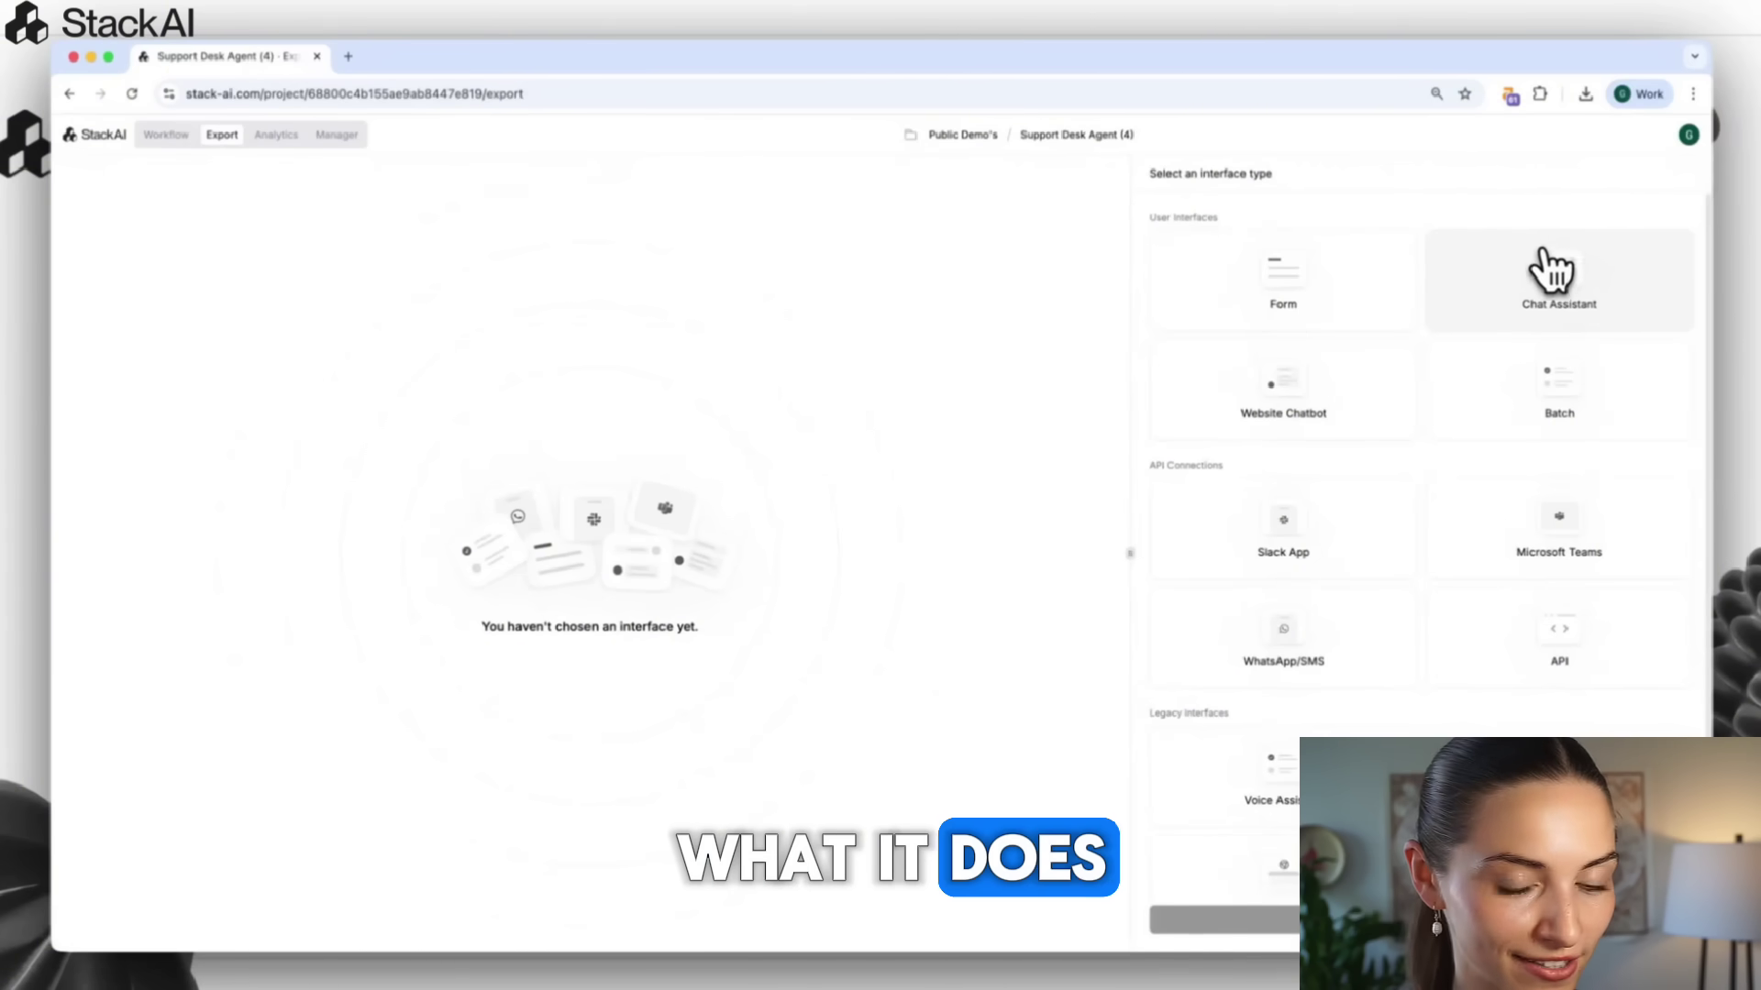
pyautogui.click(1543, 264)
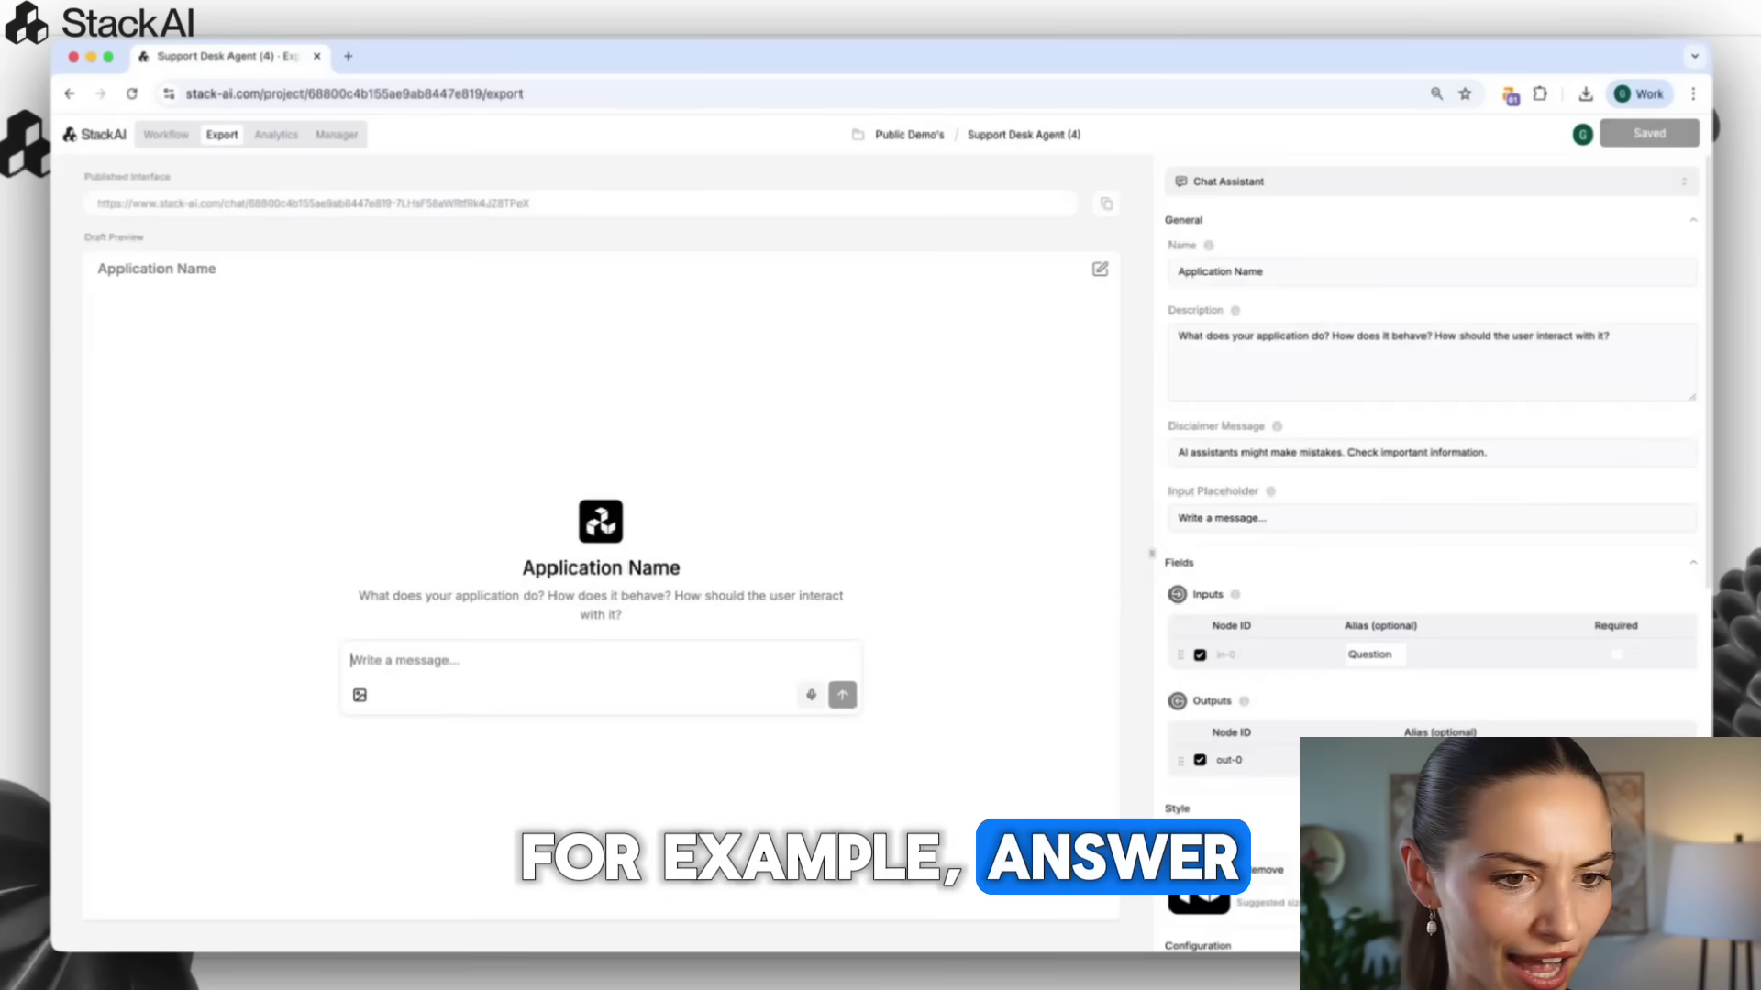
pyautogui.tripleClick(1266, 272)
pyautogui.write('Support')
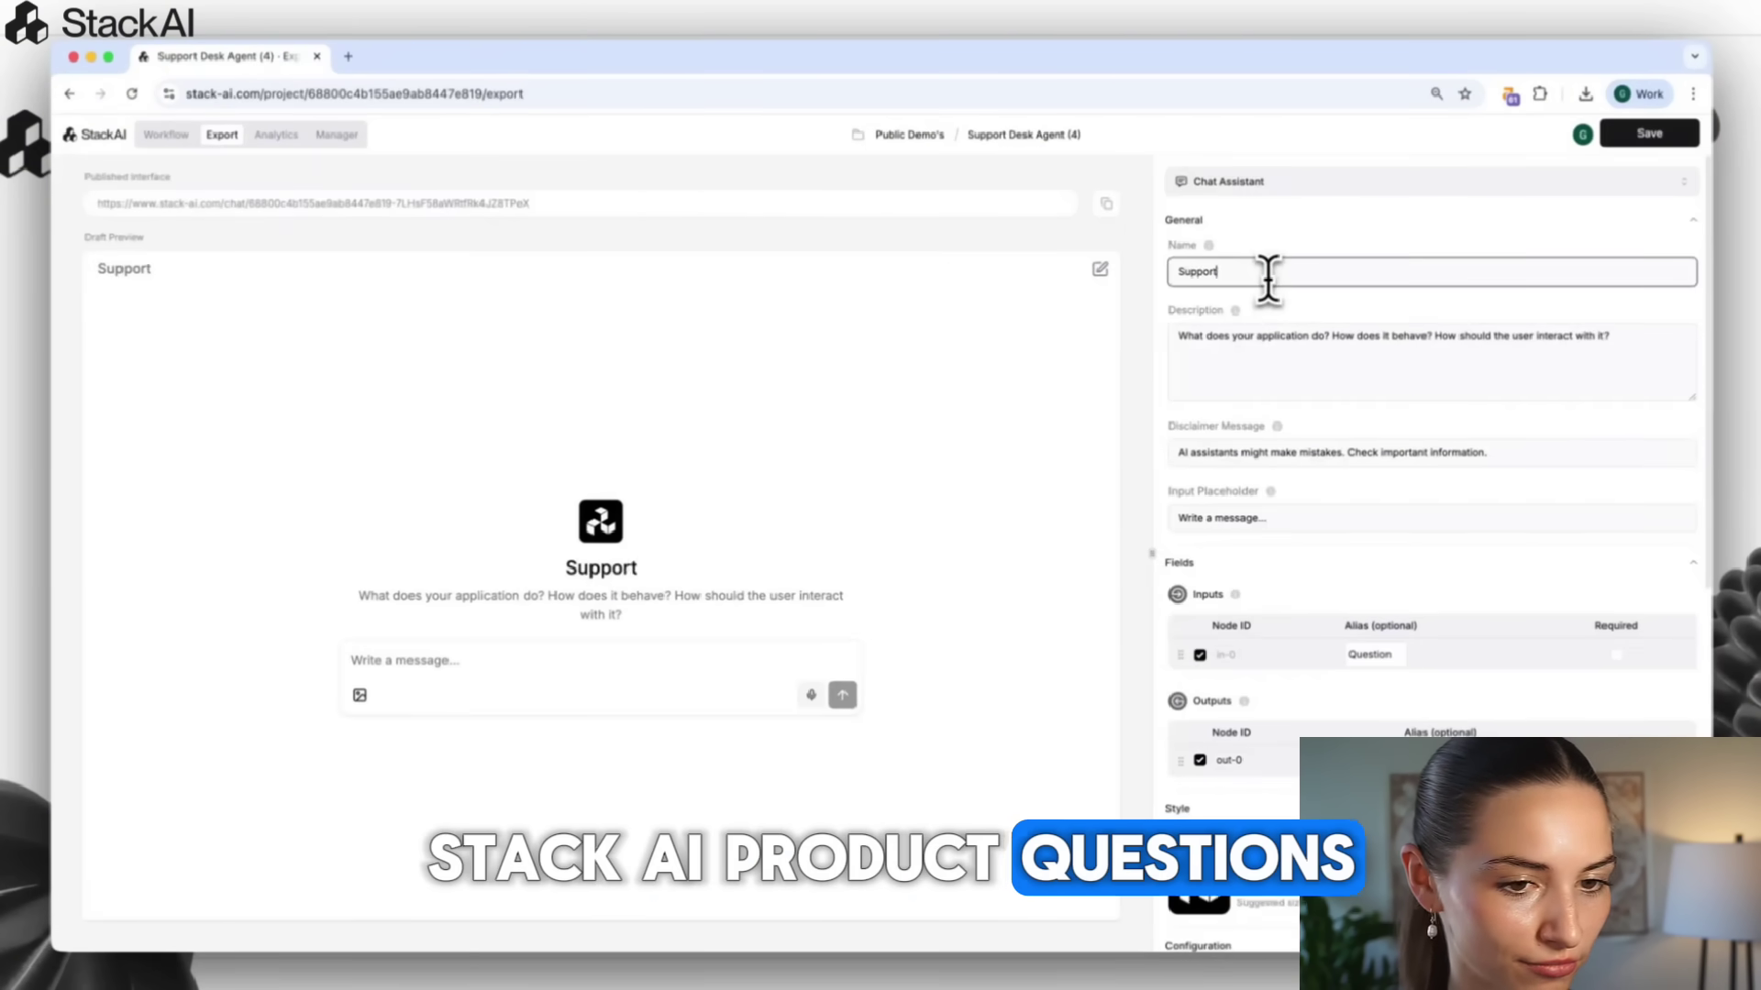
pyautogui.write('Desk Agent')
pyautogui.click(1266, 344)
pyautogui.write('Respond StackAI')
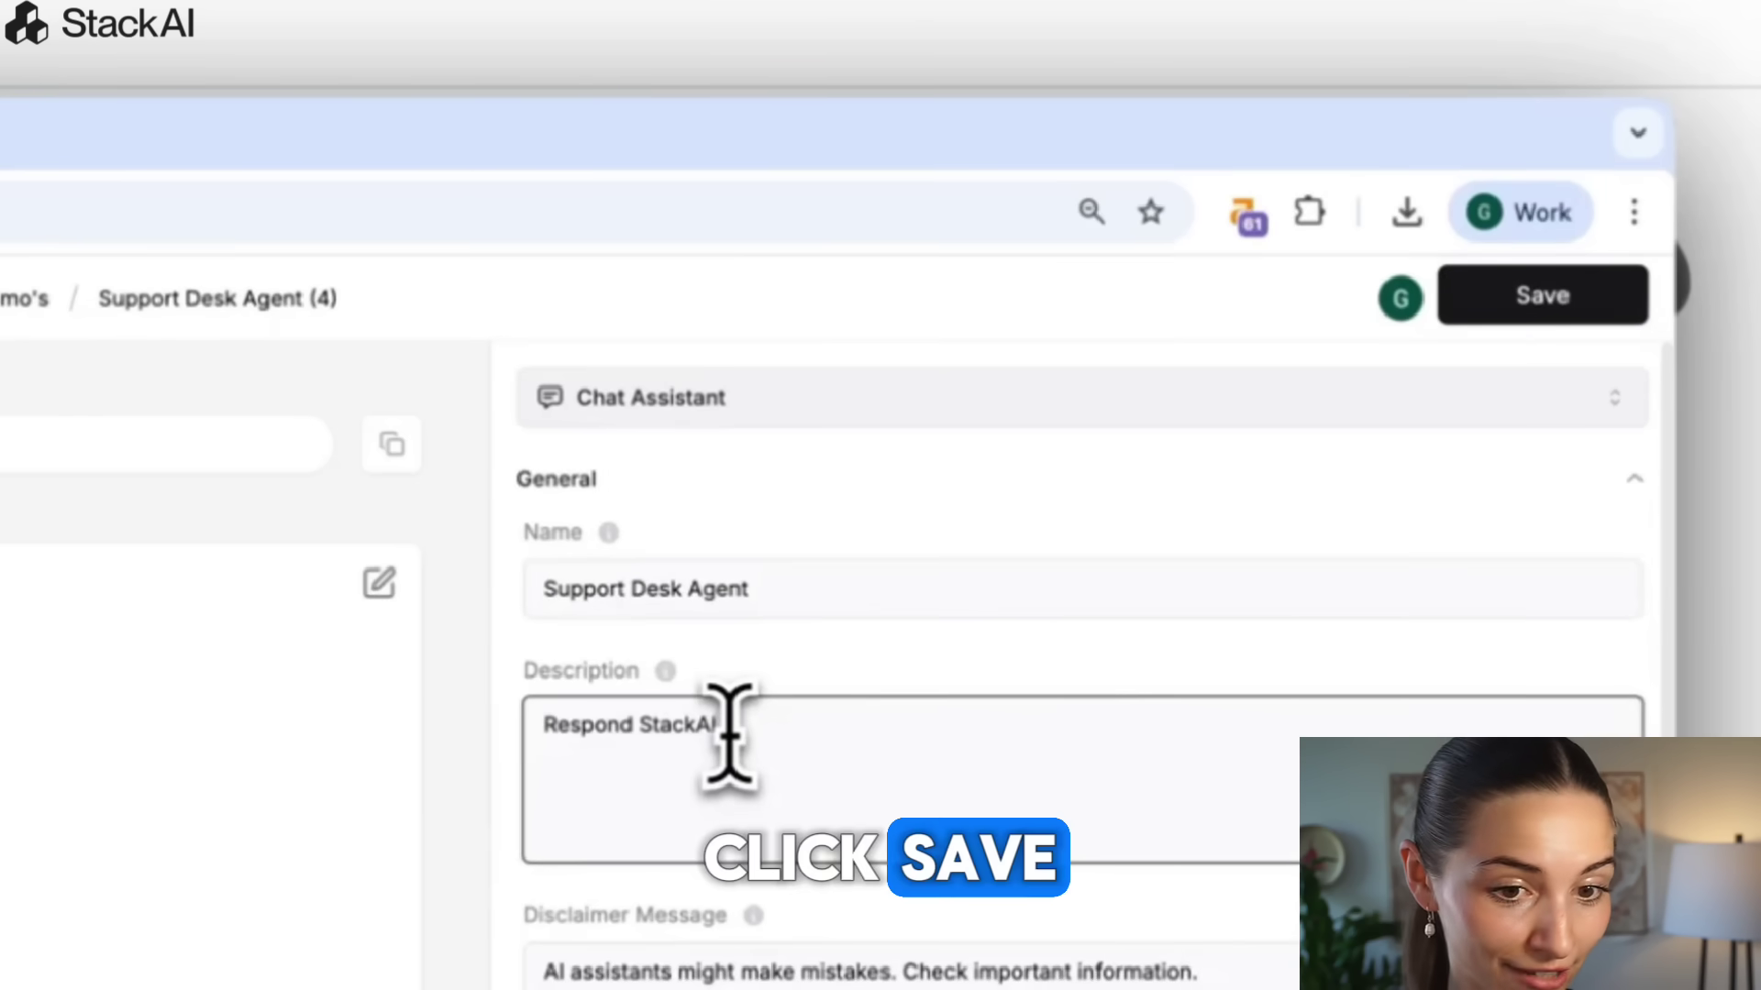